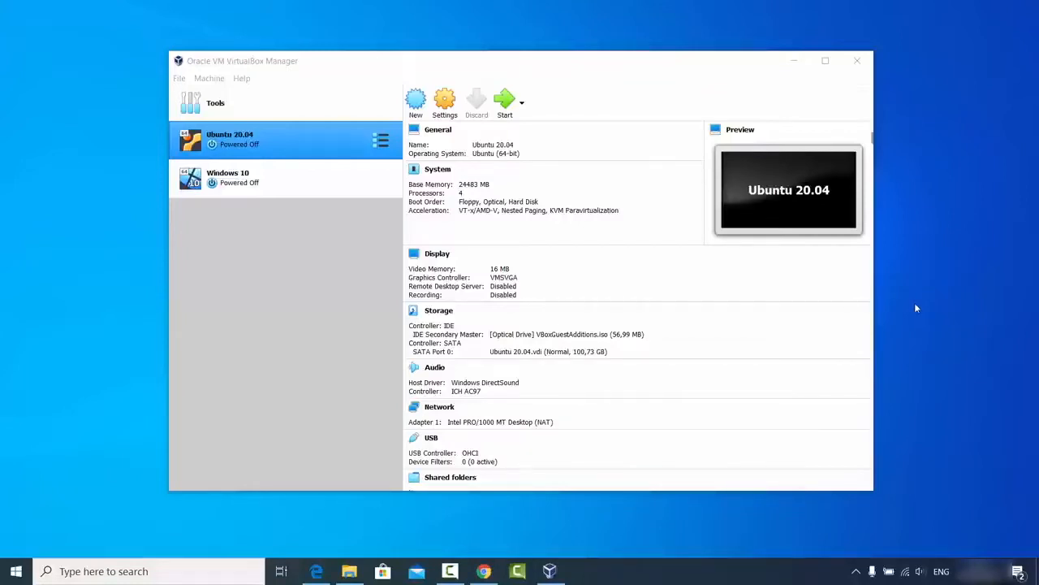
Step: Switch to Chrome, open the Oracle VM VirtualBox Downloads page from the search results, examine the platform packages, and minimize the browser
{"action": "left_click", "coordinate": [483, 570]}
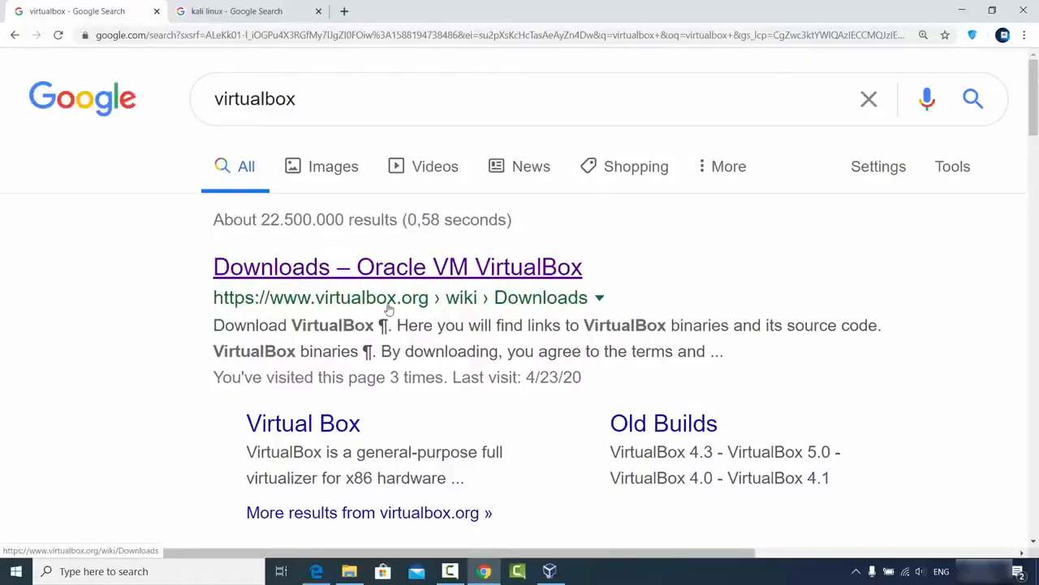
{"action": "left_click", "coordinate": [396, 265]}
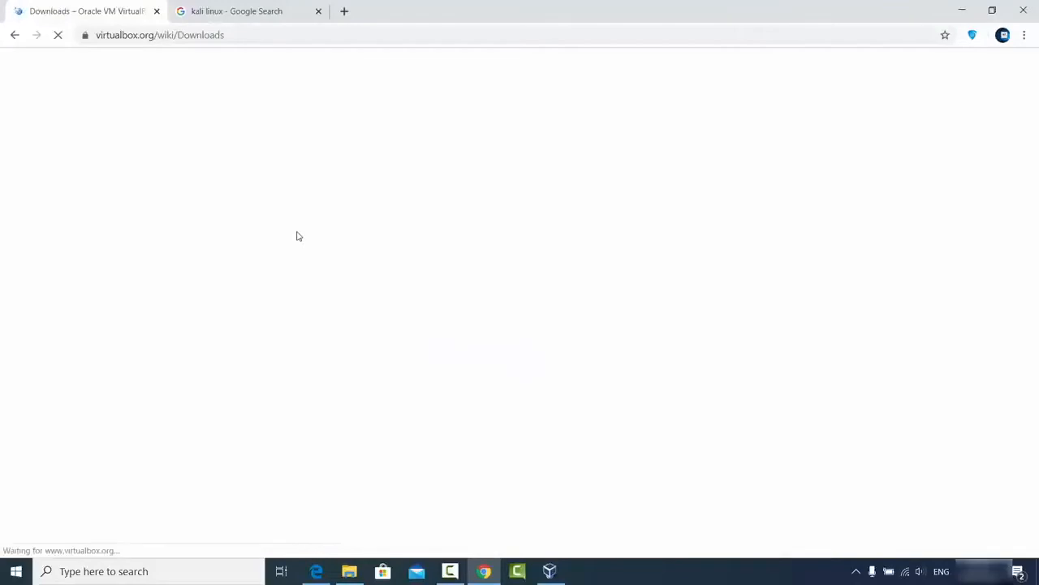
{"action": "left_click", "coordinate": [50, 222]}
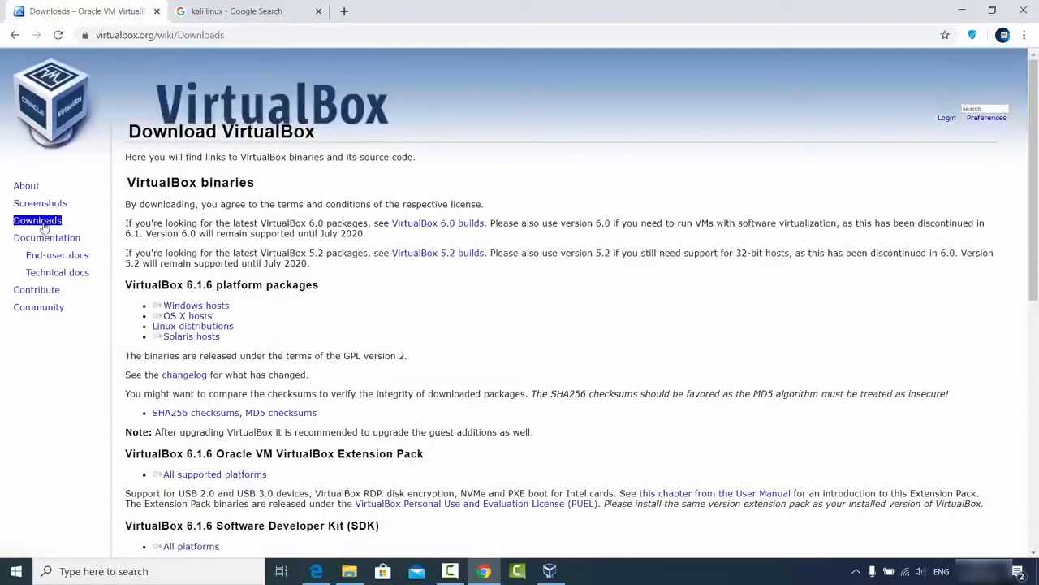
{"action": "double_click", "coordinate": [61, 225]}
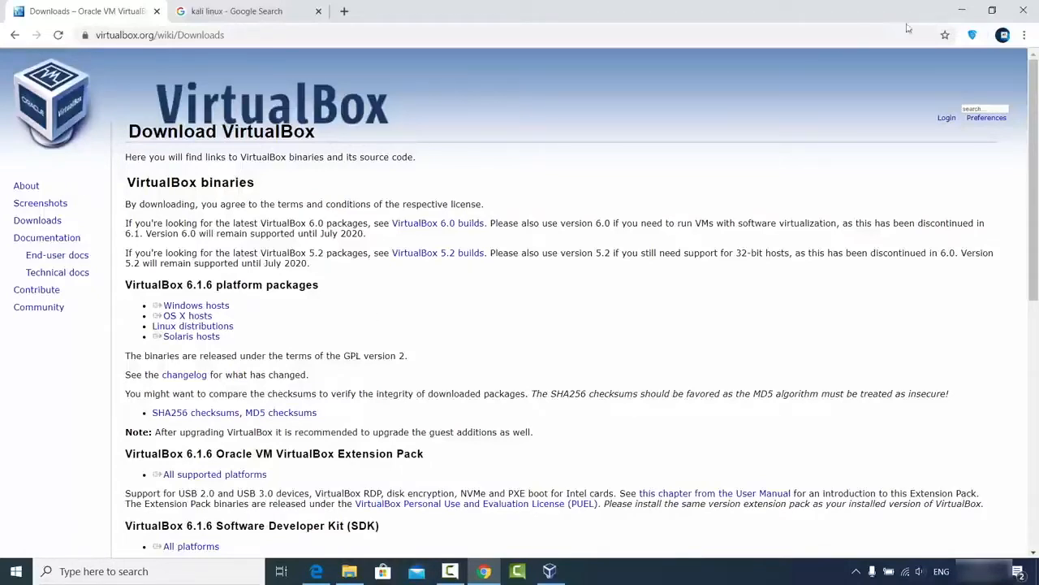
{"action": "left_click", "coordinate": [956, 14]}
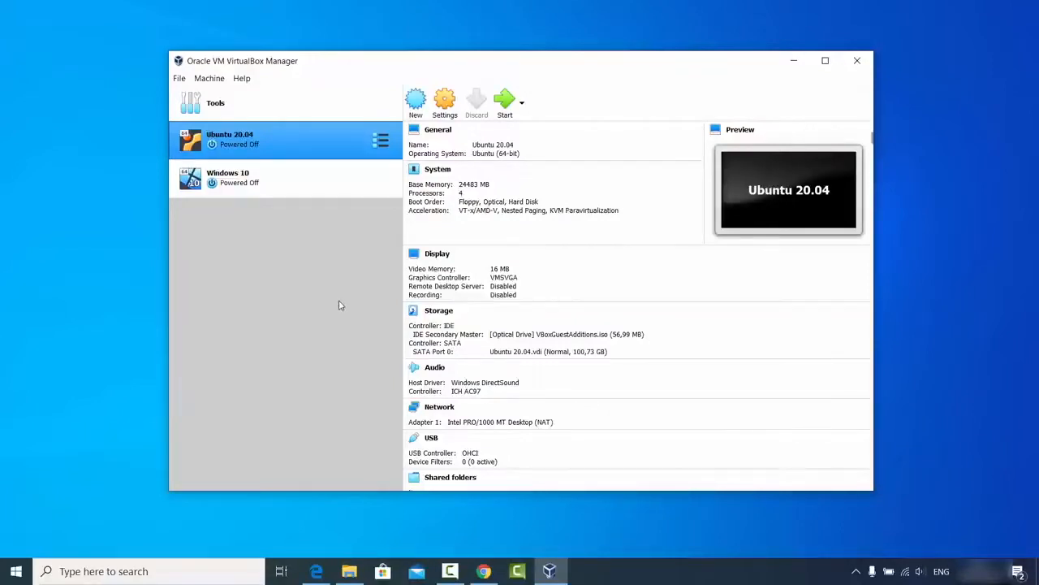
Step: Return to Chrome and open the Download Kali Linux page on kali.org from the kali linux search results
{"action": "left_click", "coordinate": [483, 571]}
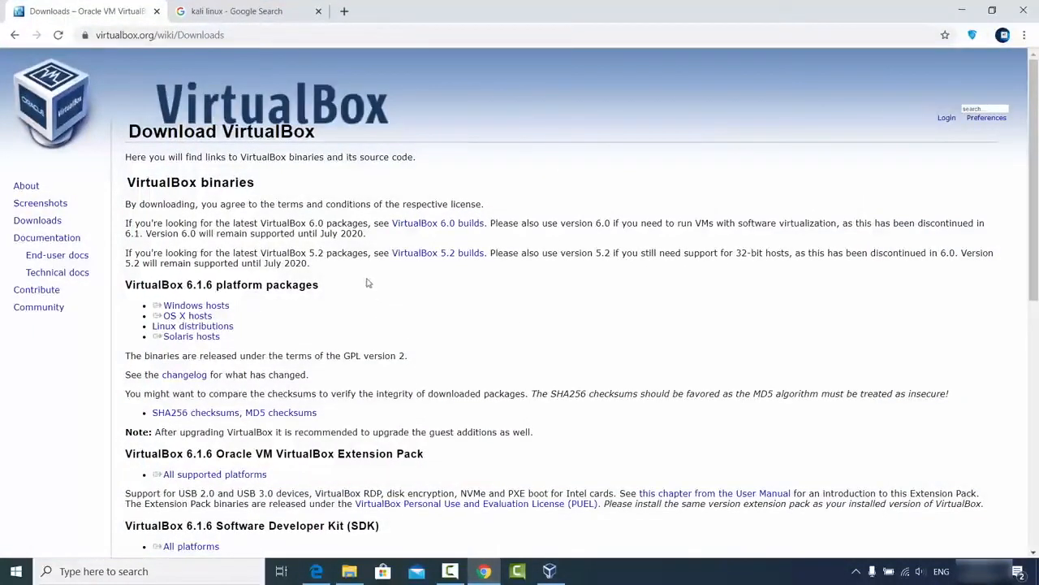
{"action": "left_click", "coordinate": [236, 11]}
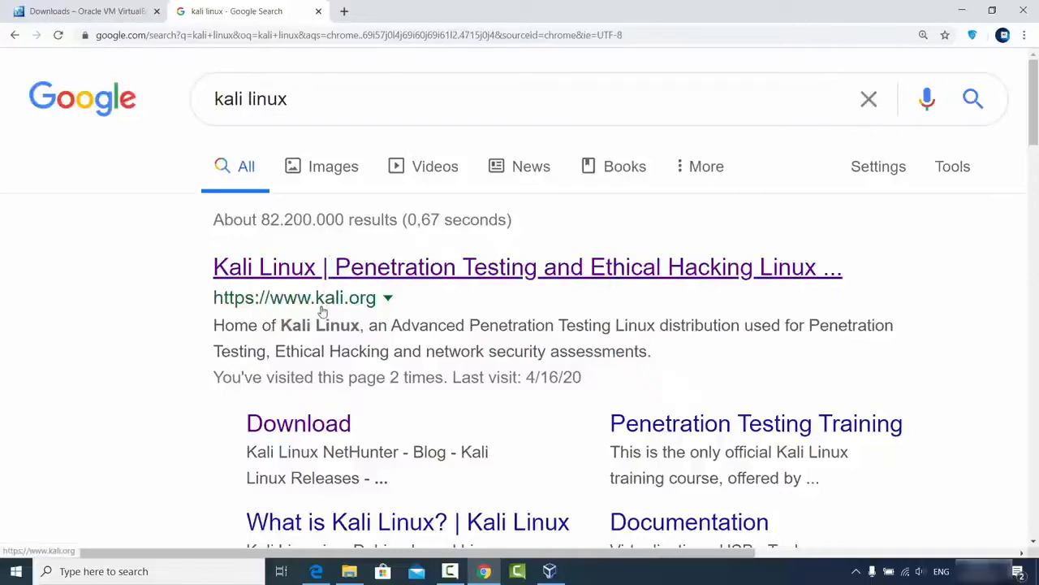
{"action": "left_click", "coordinate": [376, 279]}
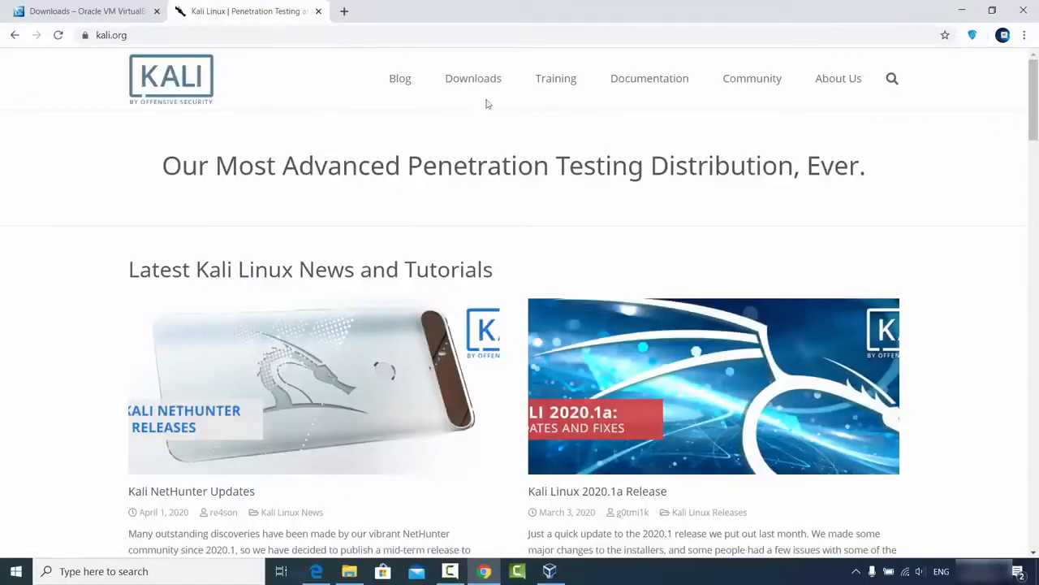
{"action": "mouse_move", "coordinate": [474, 82]}
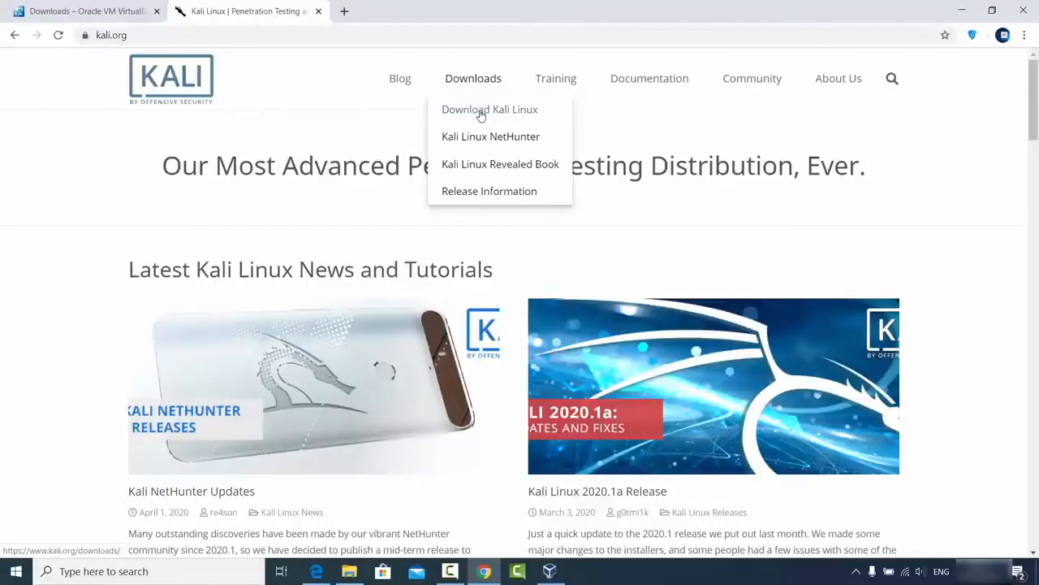
{"action": "left_click", "coordinate": [481, 115]}
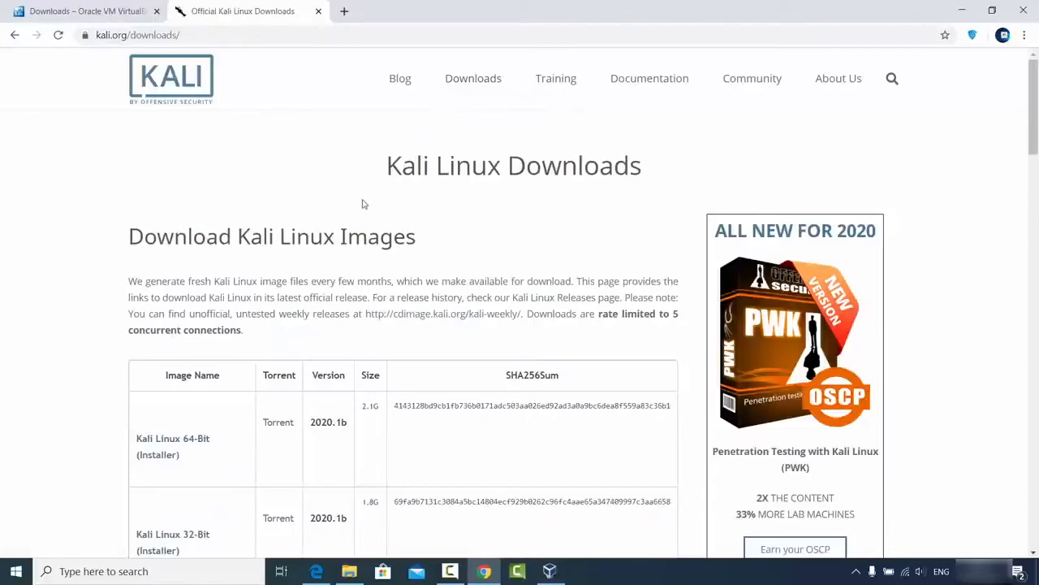
Step: Start downloading the Kali Linux 64-Bit (Installer) 2020.1b image
{"action": "scroll", "coordinate": [313, 258], "scroll_direction": "down", "scroll_amount": 3}
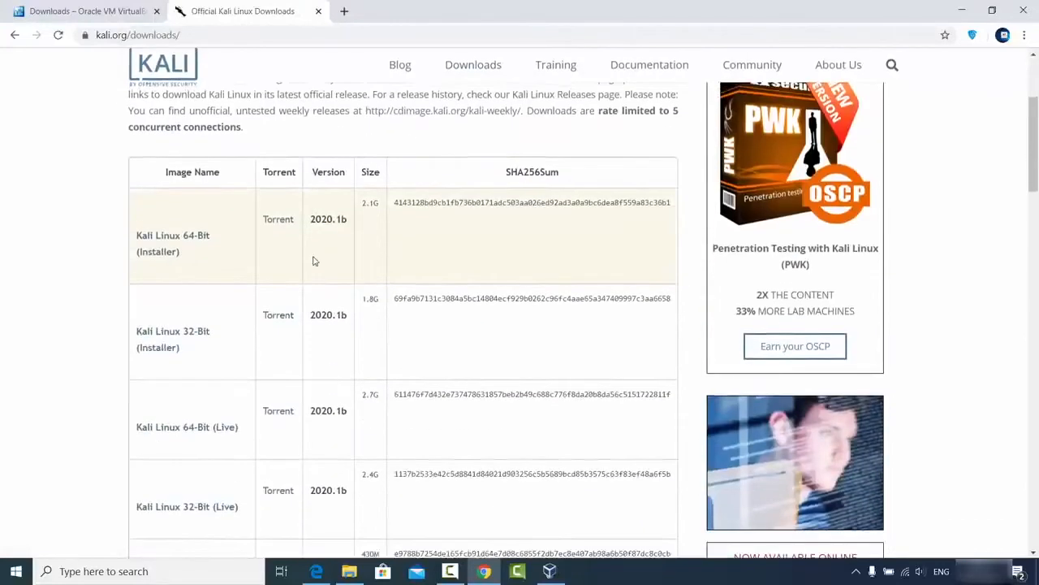
{"action": "scroll", "coordinate": [313, 260], "scroll_direction": "down", "scroll_amount": 3}
{"action": "scroll", "coordinate": [313, 260], "scroll_direction": "up", "scroll_amount": 3}
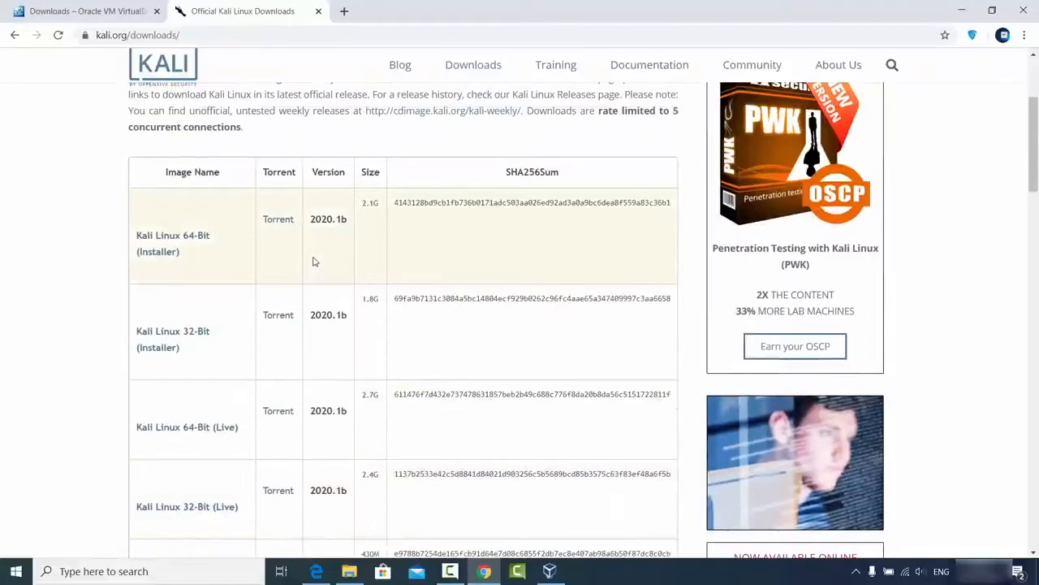
{"action": "left_click", "coordinate": [171, 238]}
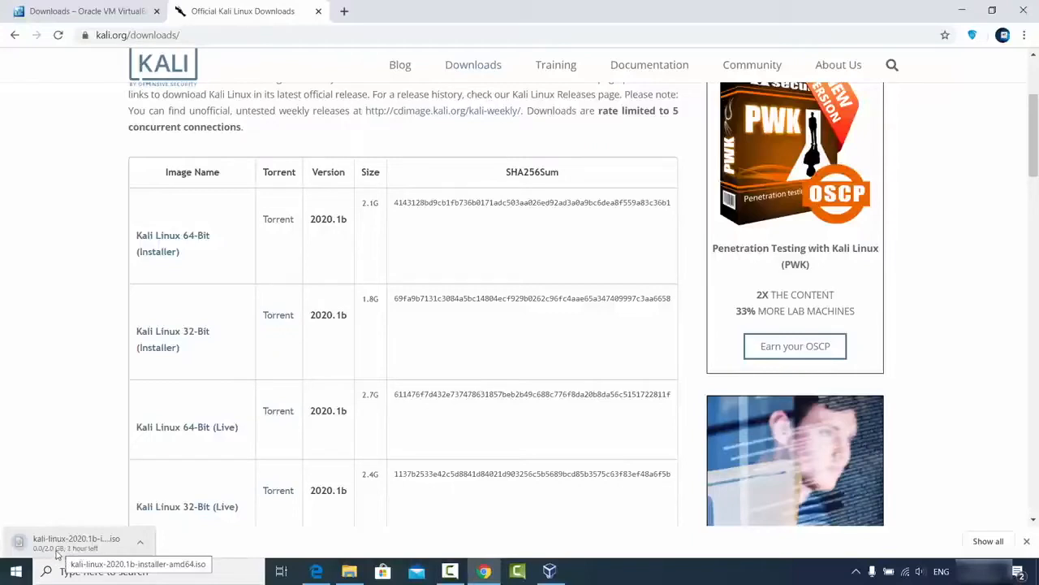
Step: Cancel the Kali Linux installer download and minimize the browser
{"action": "left_click", "coordinate": [139, 546]}
{"action": "left_click", "coordinate": [144, 522]}
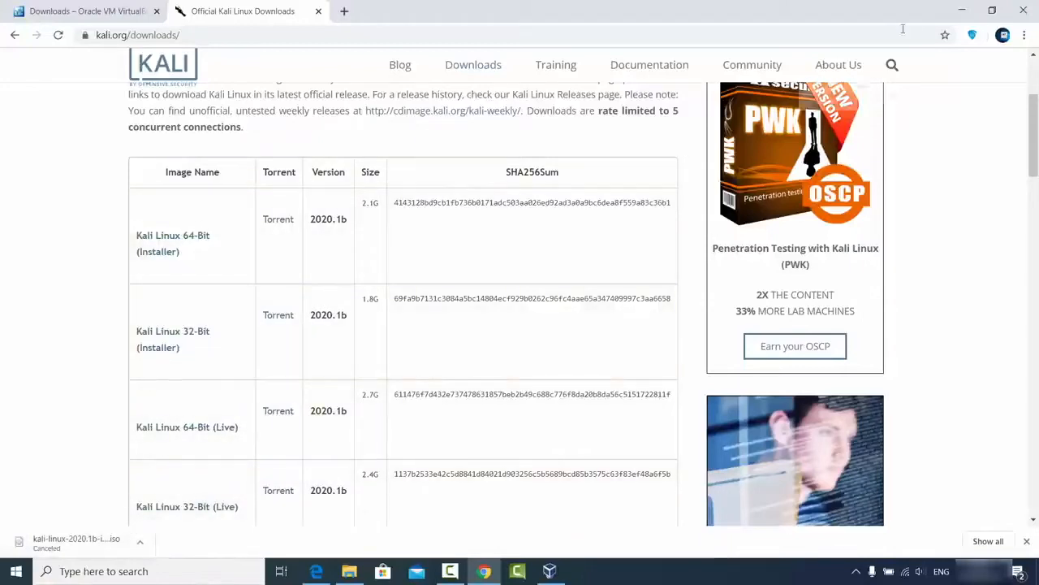
{"action": "left_click", "coordinate": [961, 10]}
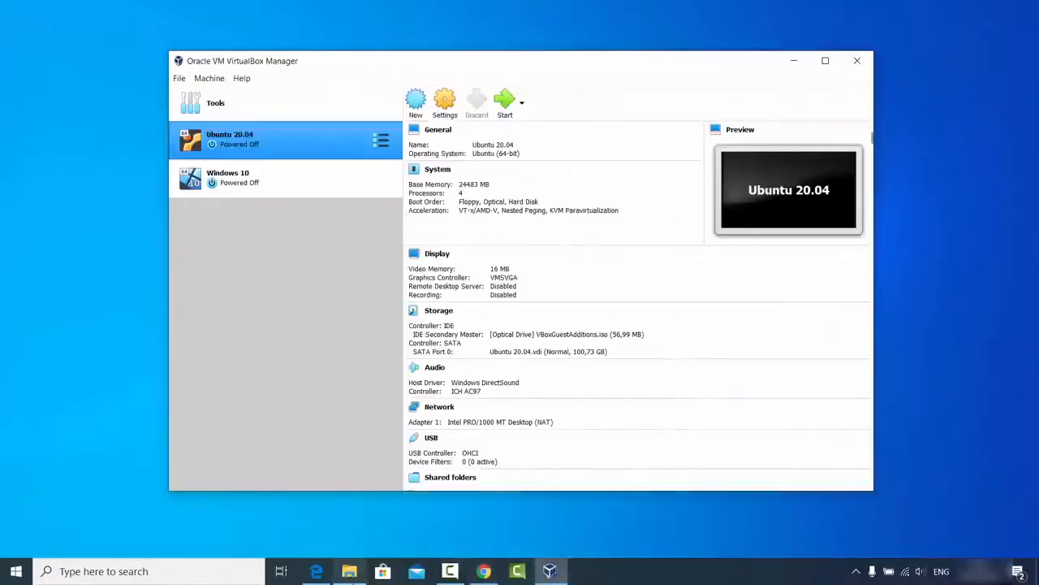
Step: Locate kali-linux-2020.1b-installer-amd64.iso in the kali folder in File Explorer, and minimize the window
{"action": "left_click", "coordinate": [349, 571]}
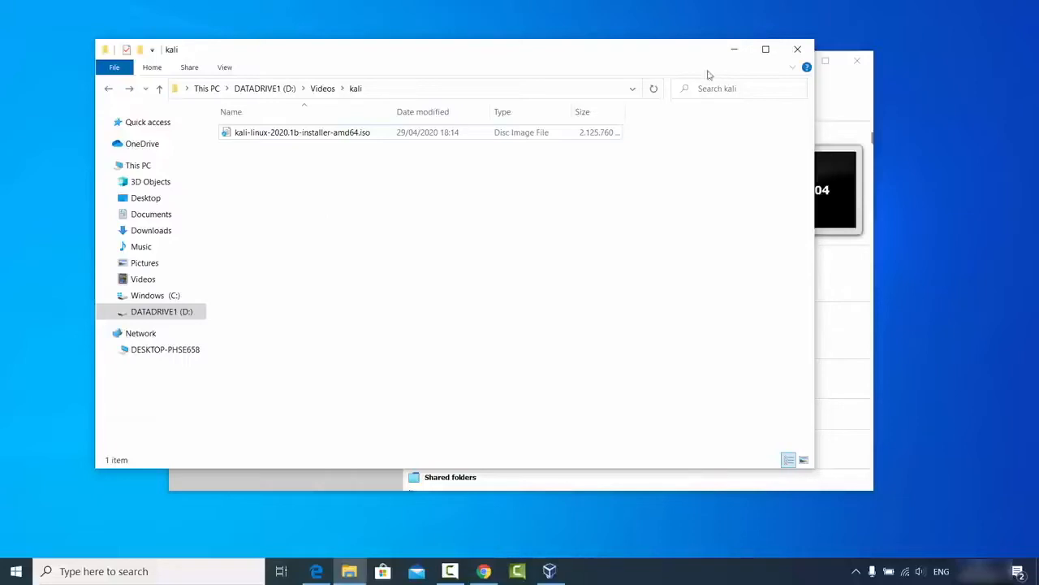
{"action": "left_click", "coordinate": [321, 133]}
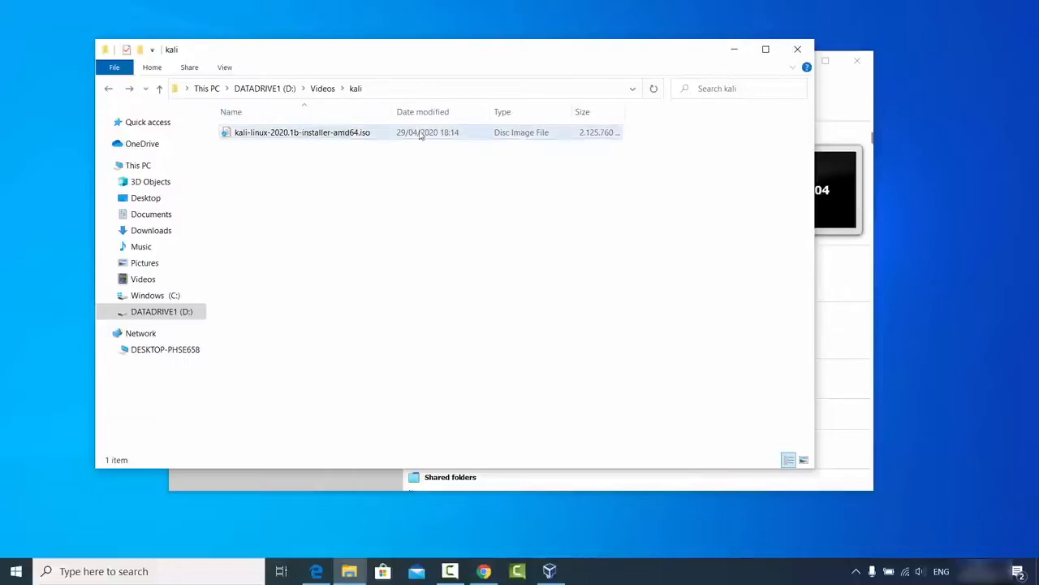
{"action": "left_click", "coordinate": [734, 49]}
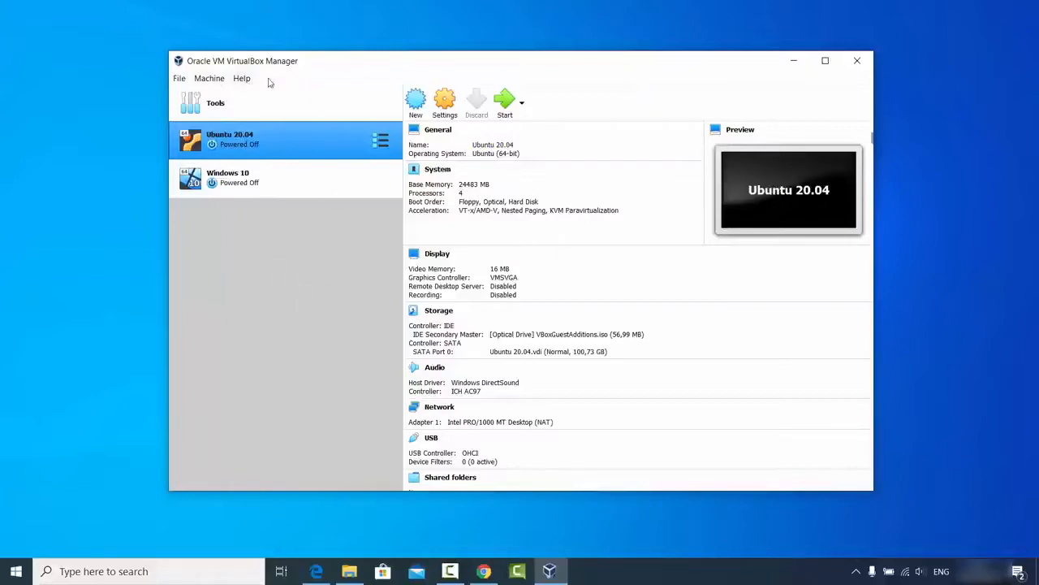
Step: Start a new virtual machine named kali with type Linux and version Debian (64-bit)
{"action": "left_click", "coordinate": [417, 104]}
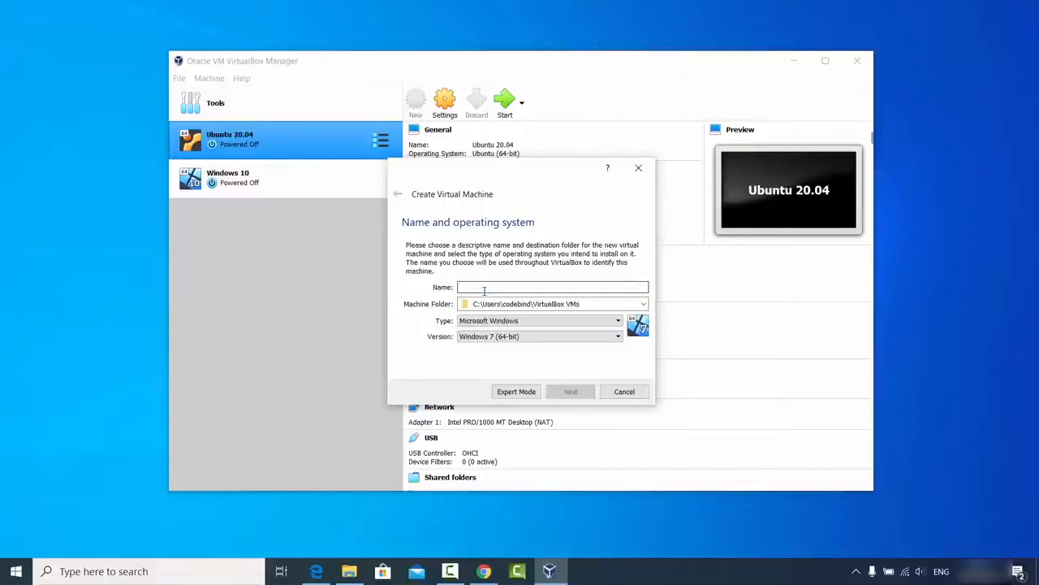
{"action": "type", "text": "kali"}
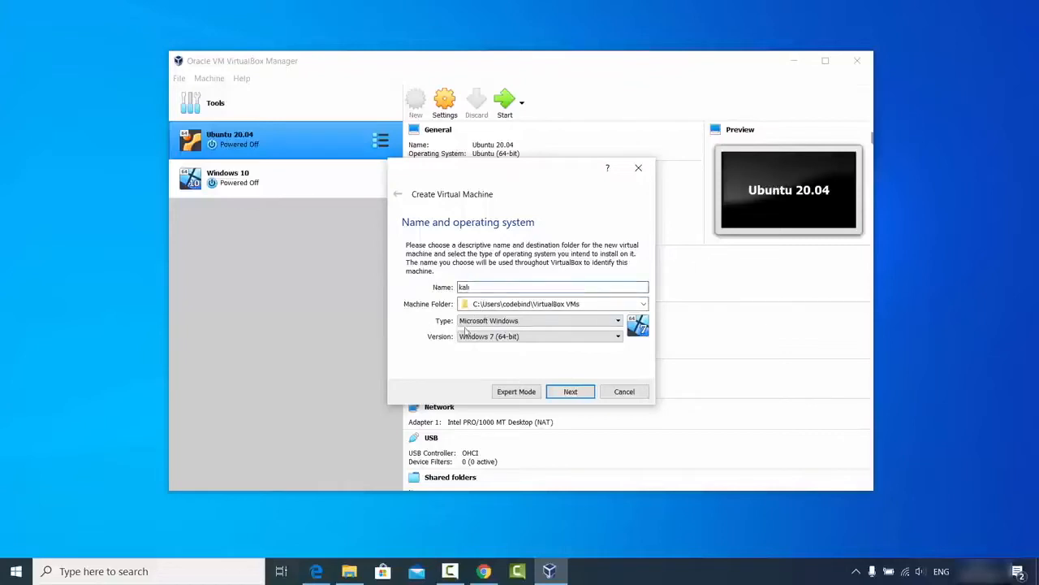
{"action": "left_click", "coordinate": [471, 322]}
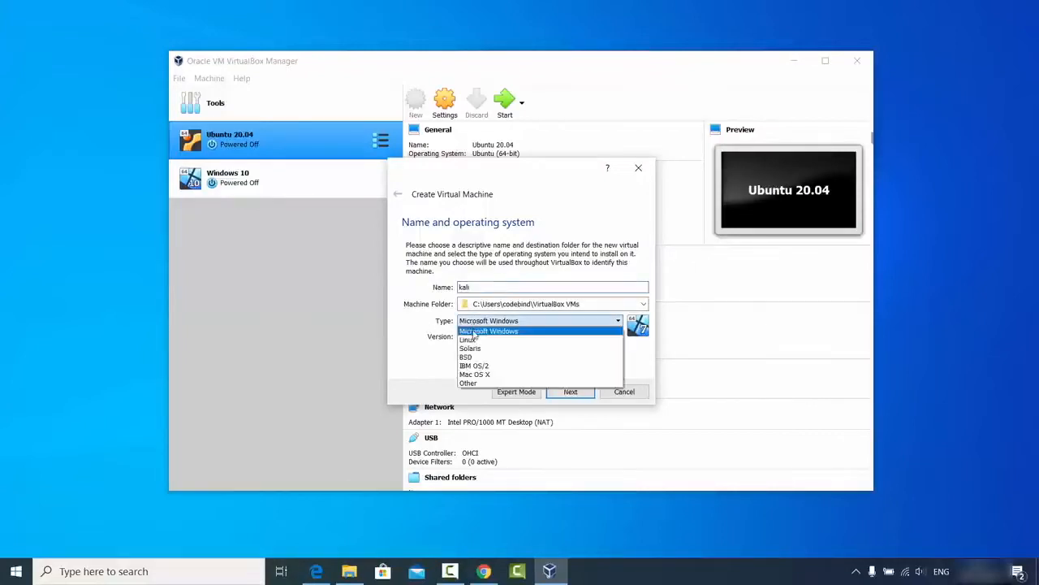
{"action": "left_click", "coordinate": [473, 339]}
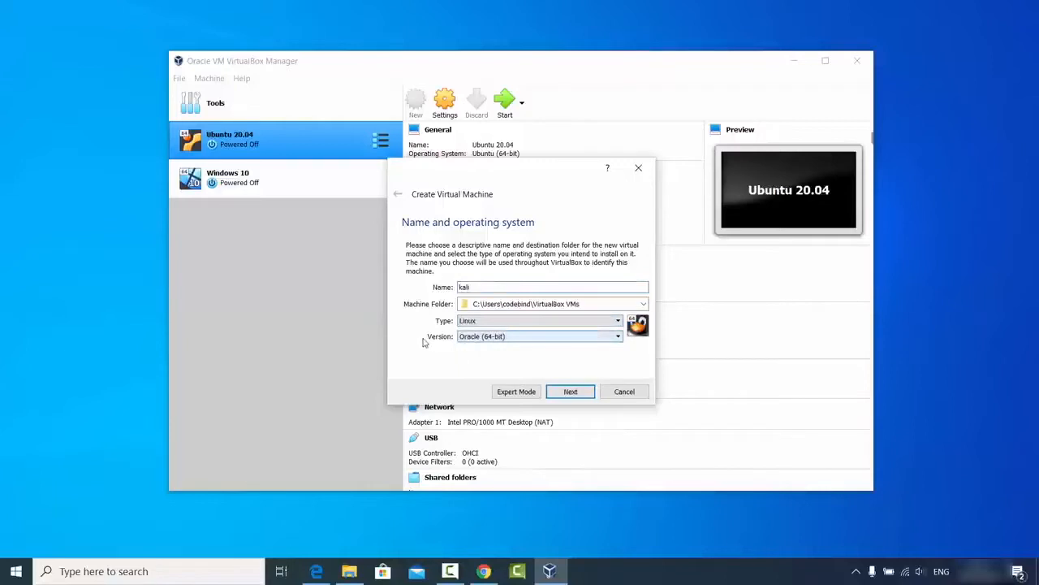
{"action": "left_click", "coordinate": [479, 340]}
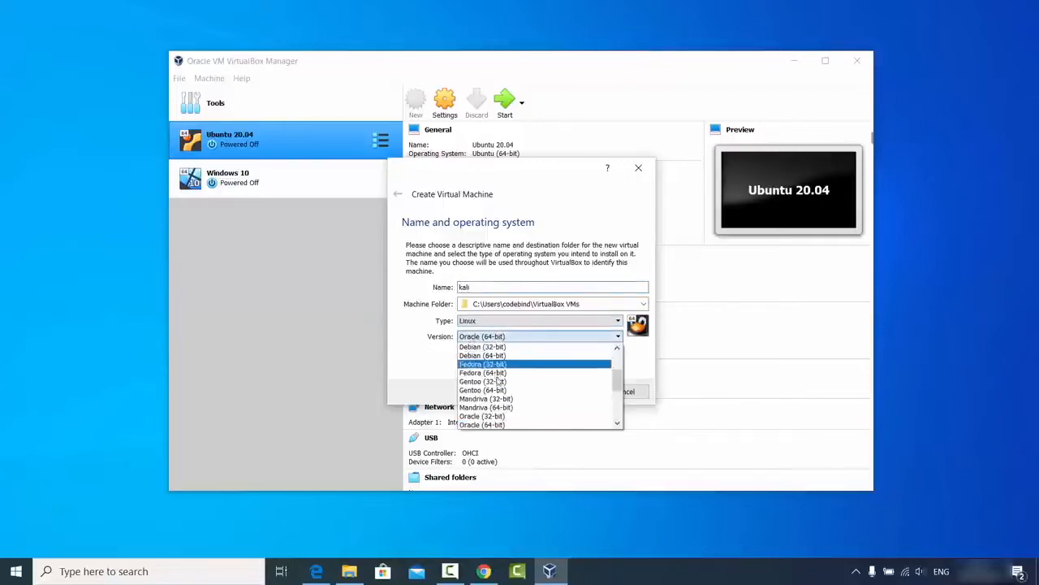
{"action": "scroll", "coordinate": [512, 398], "scroll_direction": "up", "scroll_amount": 2}
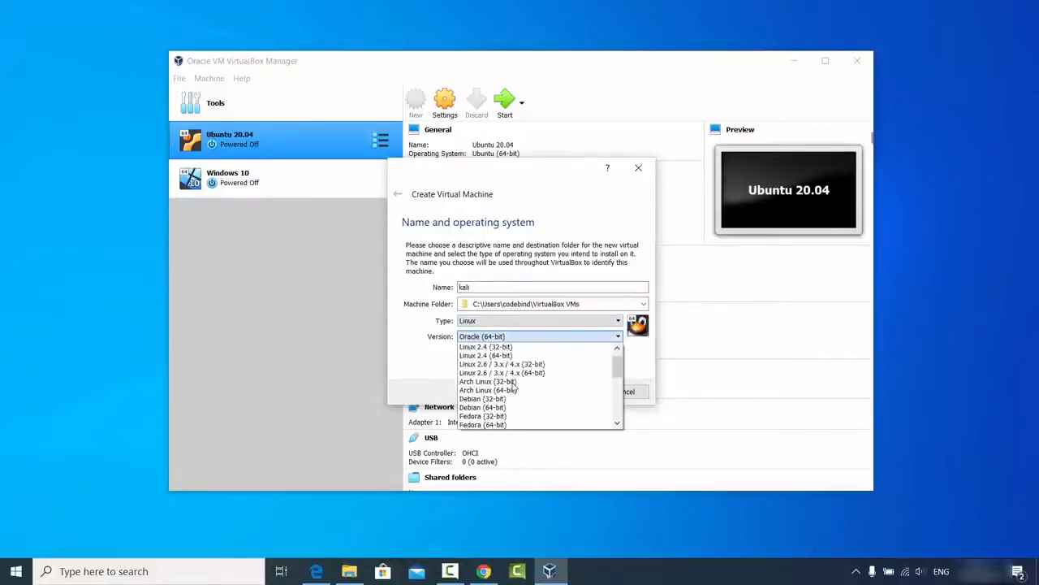
{"action": "scroll", "coordinate": [514, 375], "scroll_direction": "down", "scroll_amount": 1}
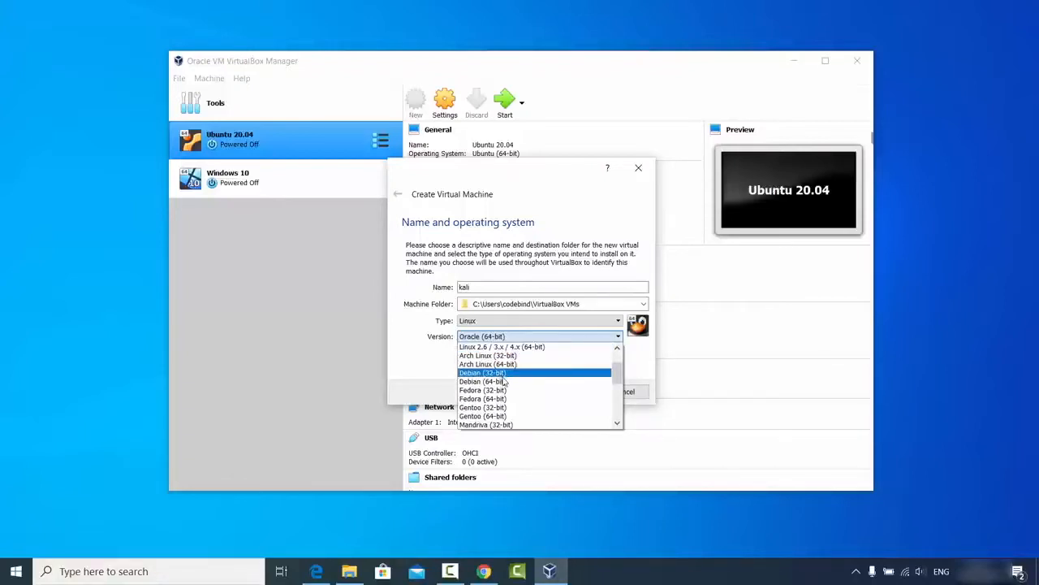
{"action": "left_click", "coordinate": [485, 387]}
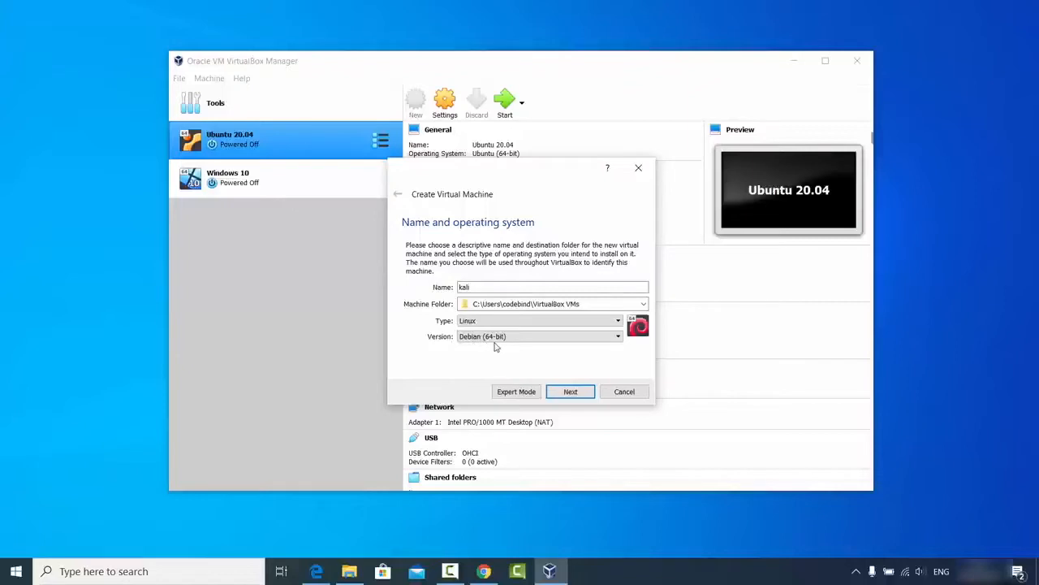
{"action": "left_click", "coordinate": [568, 394]}
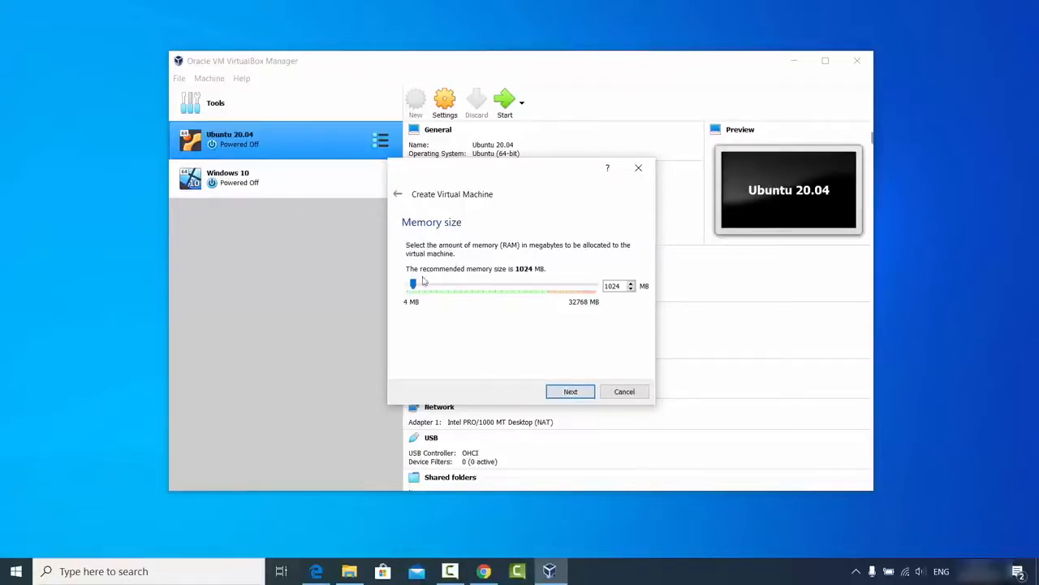
Step: Allocate 24483 MB of memory to the virtual machine and choose to create a virtual hard disk now
{"action": "left_click_drag", "start_coordinate": [413, 284], "coordinate": [548, 299]}
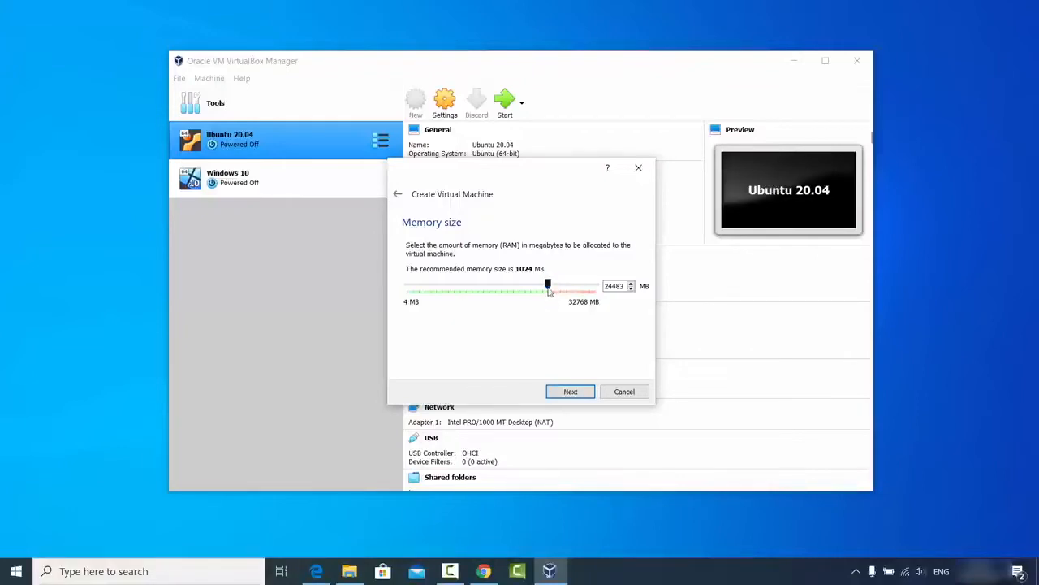
{"action": "left_click", "coordinate": [569, 393]}
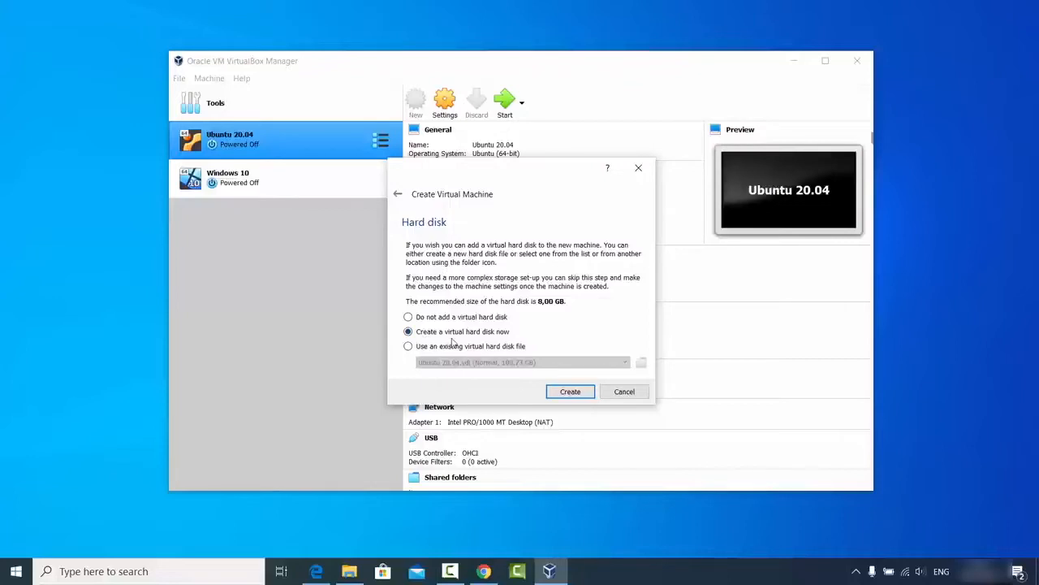
{"action": "left_click", "coordinate": [569, 392]}
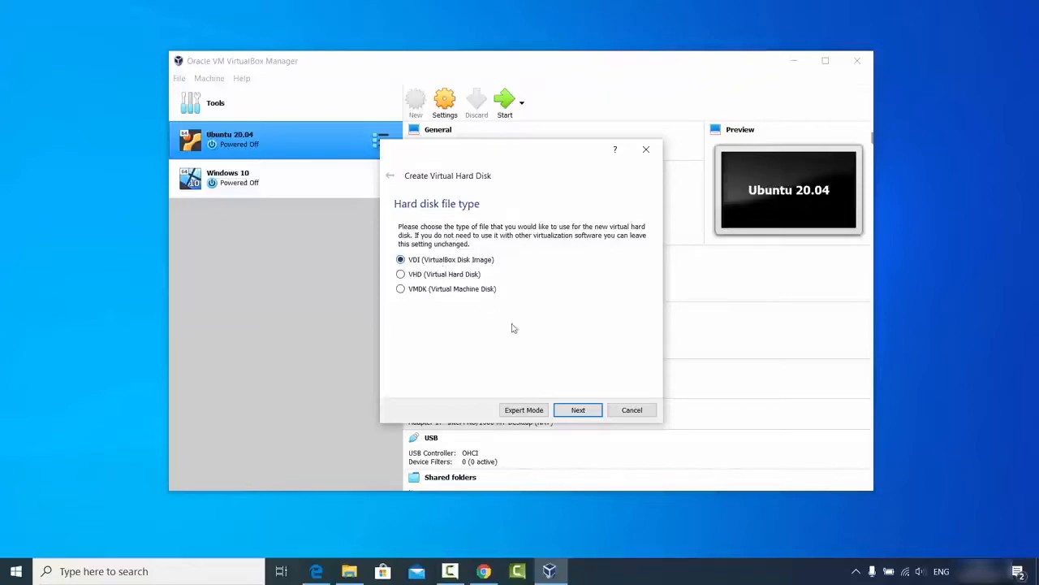
Step: Create a dynamically allocated VDI virtual hard disk of 100.73 GB for the kali machine
{"action": "left_click", "coordinate": [576, 411]}
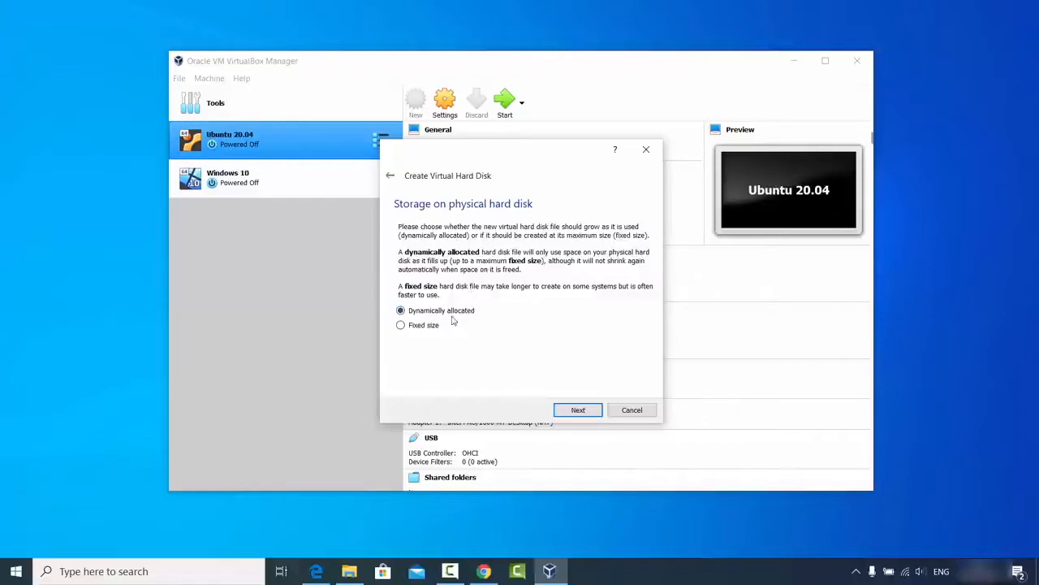
{"action": "left_click", "coordinate": [578, 410]}
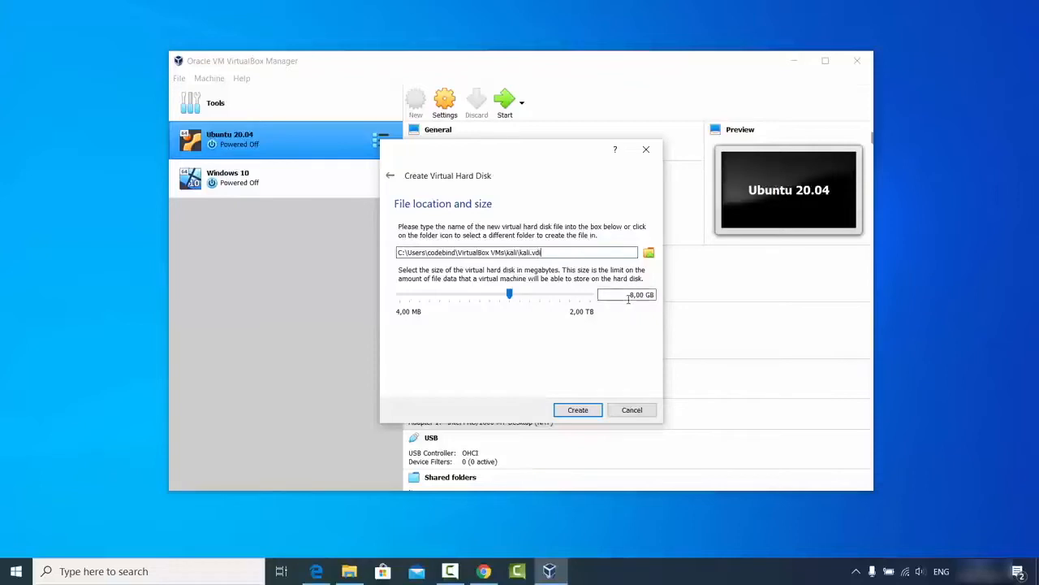
{"action": "left_click_drag", "start_coordinate": [510, 294], "coordinate": [549, 302]}
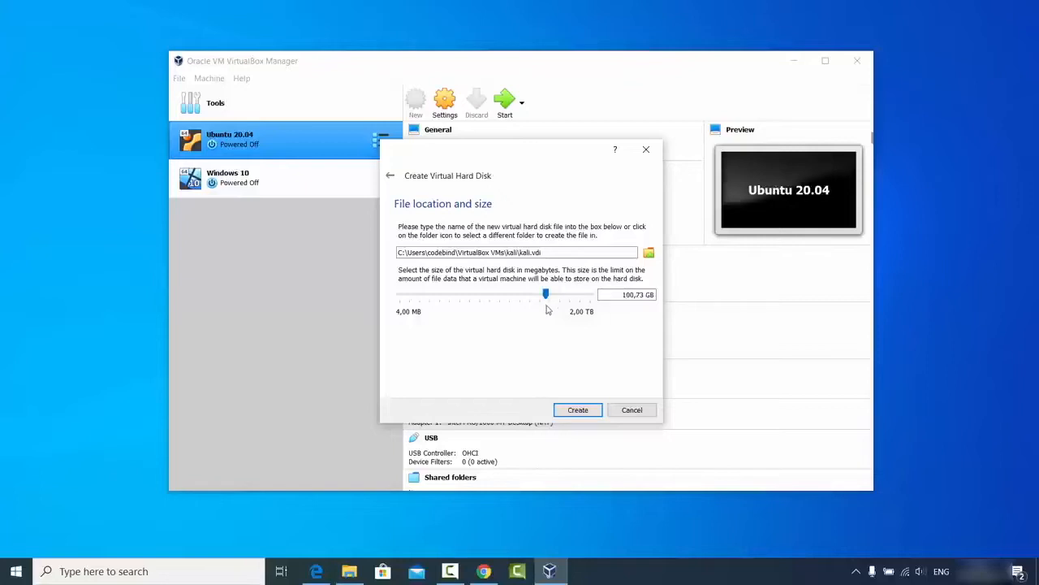
{"action": "left_click", "coordinate": [577, 410]}
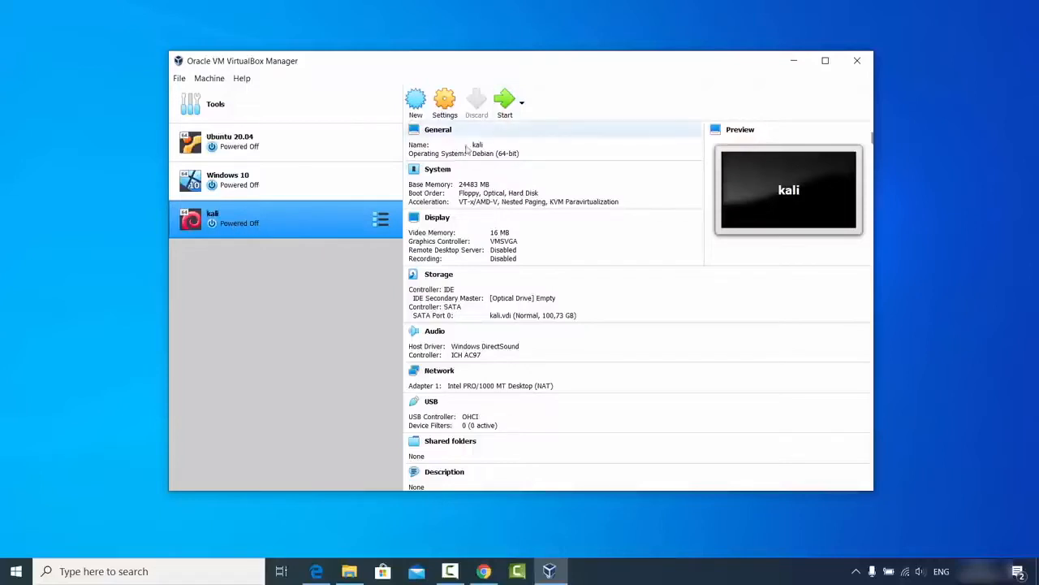
Step: Set both the shared clipboard and drag'n'drop of the kali virtual machine to Bidirectional
{"action": "left_click", "coordinate": [444, 115]}
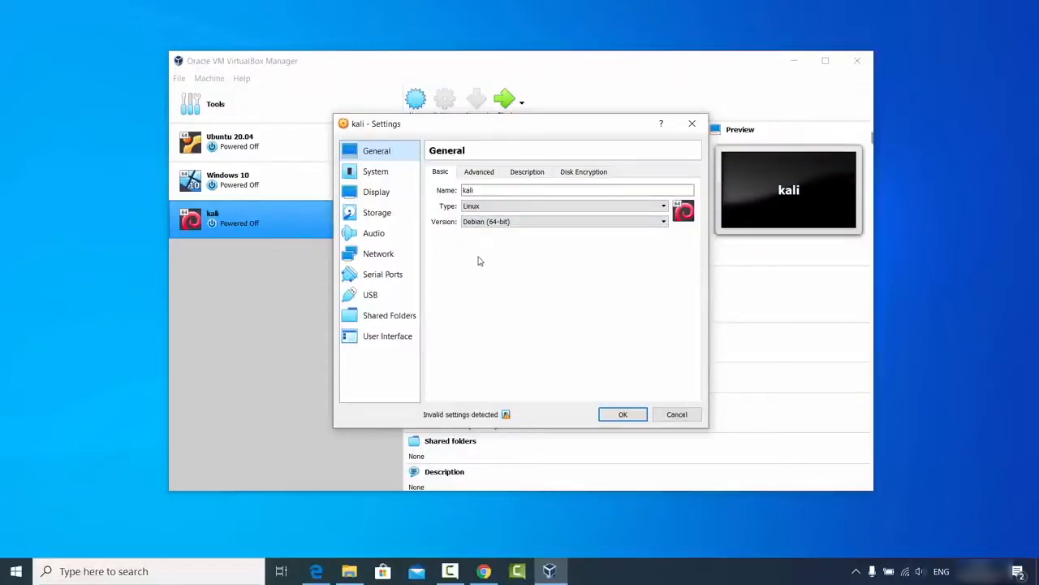
{"action": "left_click", "coordinate": [481, 173]}
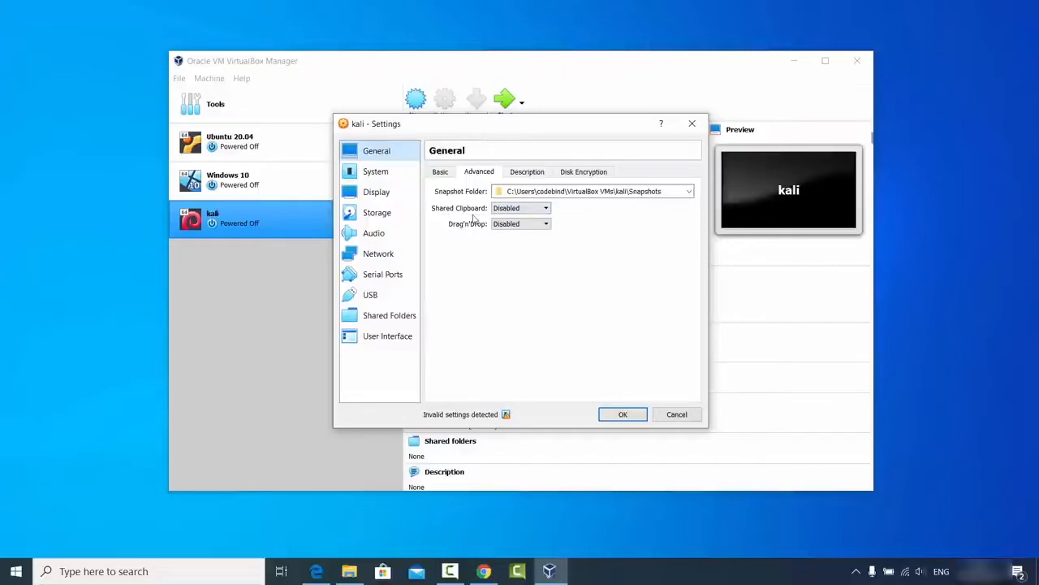
{"action": "left_click", "coordinate": [503, 211]}
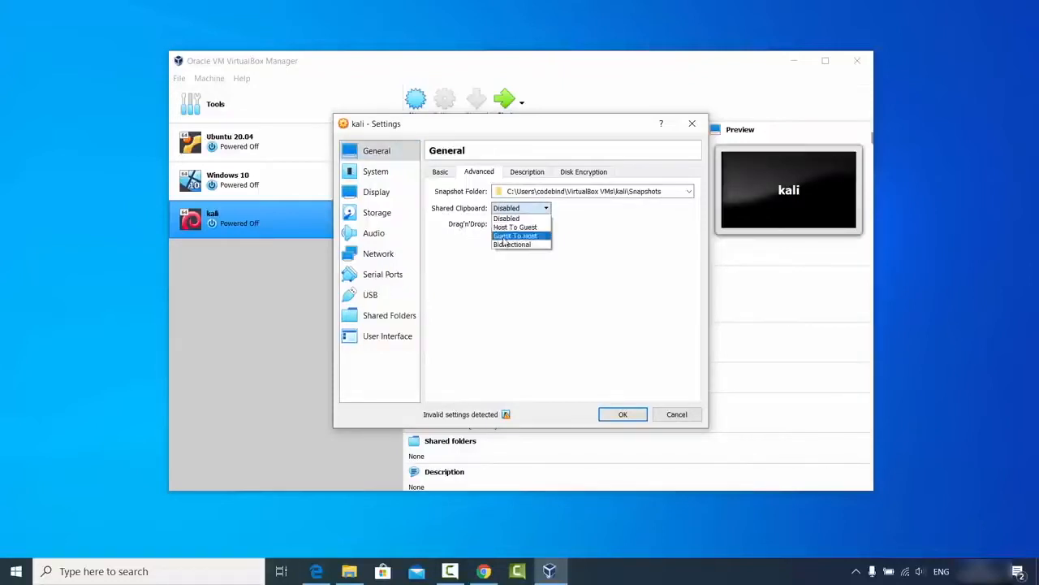
{"action": "left_click", "coordinate": [505, 244]}
{"action": "left_click", "coordinate": [506, 224]}
{"action": "left_click", "coordinate": [509, 260]}
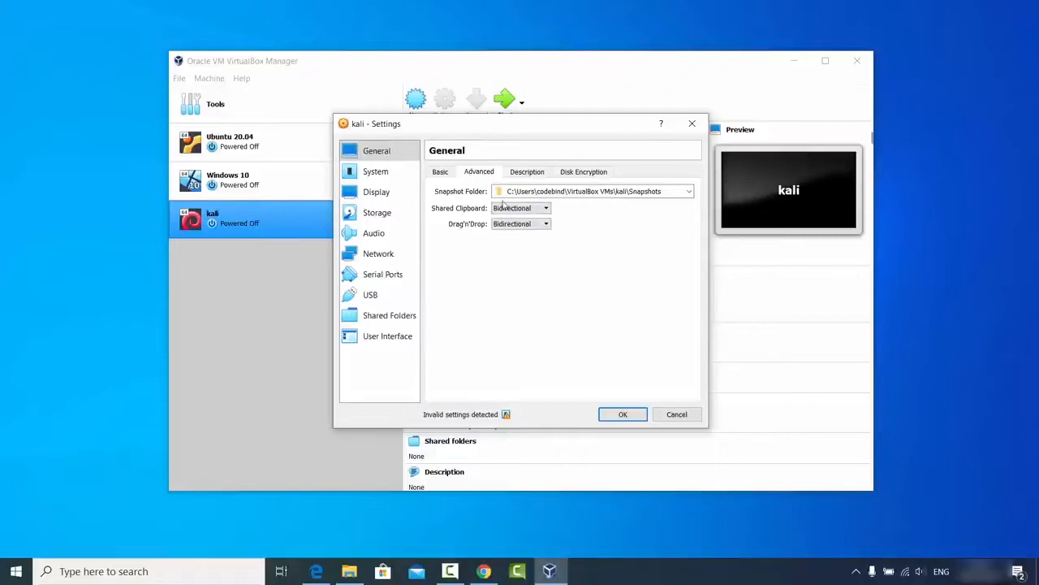
Step: Assign 4 processors to the kali virtual machine in its system settings
{"action": "left_click", "coordinate": [524, 173]}
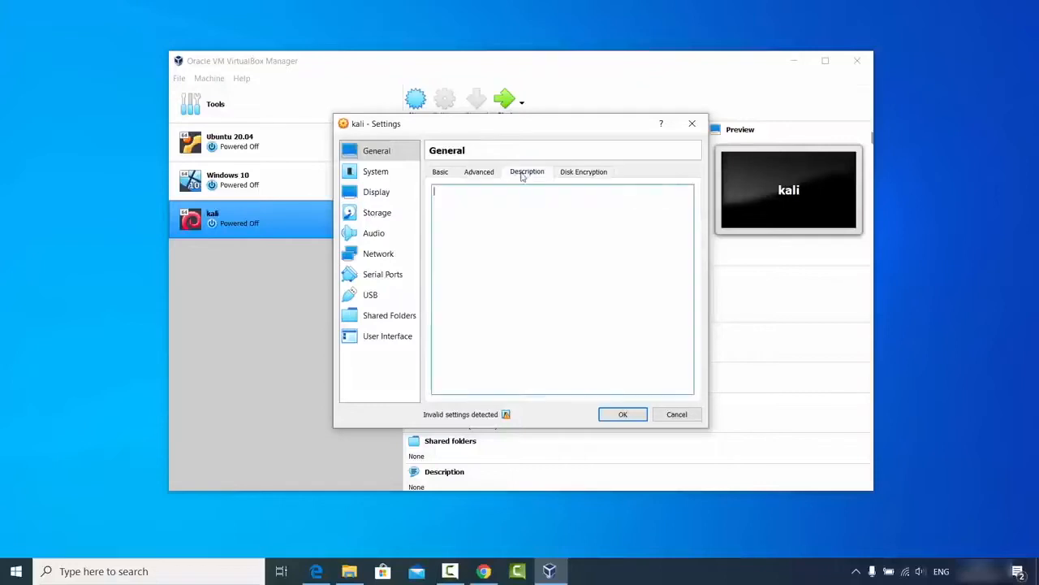
{"action": "left_click", "coordinate": [583, 173]}
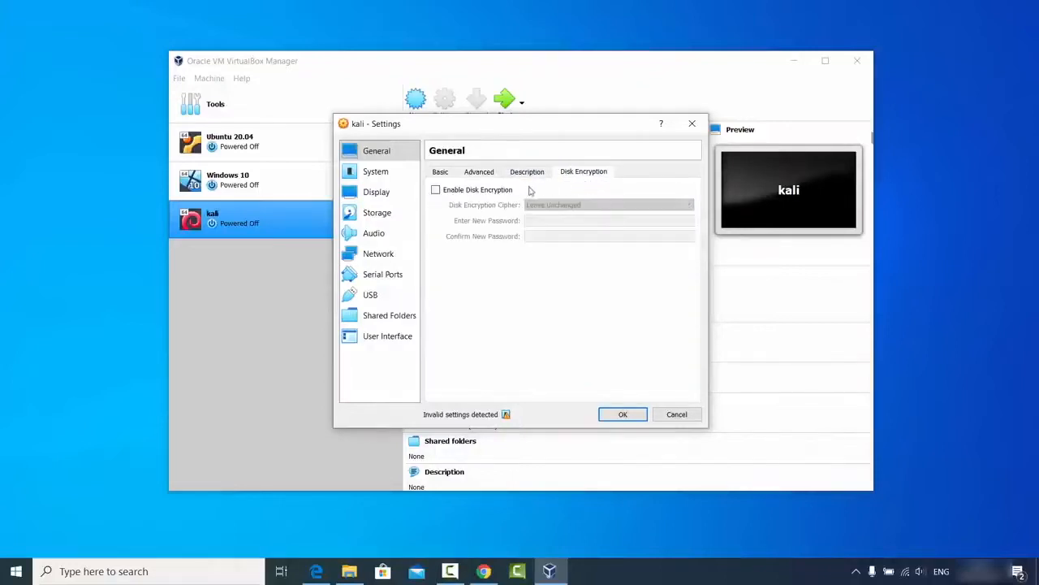
{"action": "left_click", "coordinate": [385, 179]}
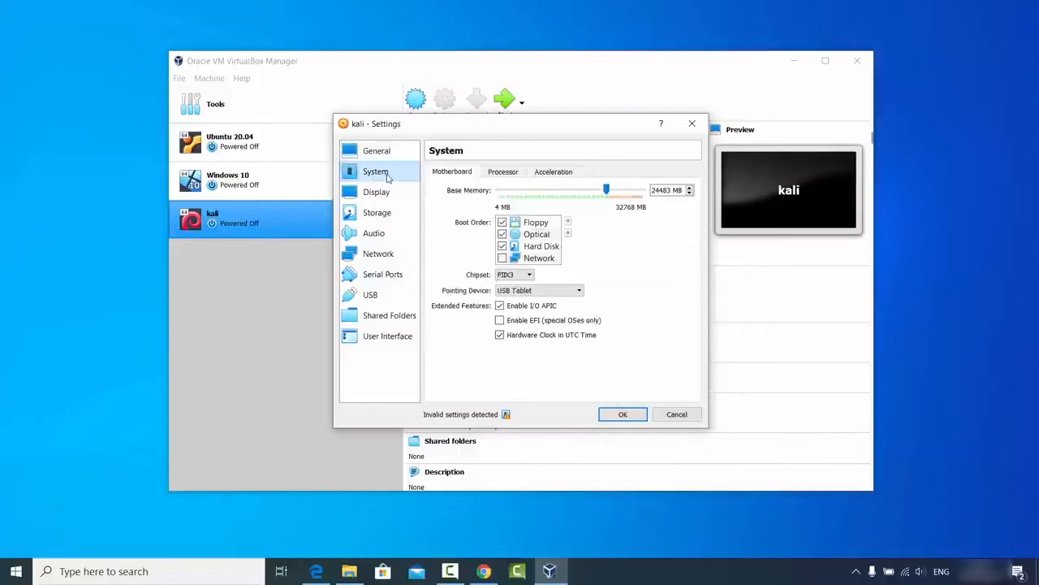
{"action": "left_click", "coordinate": [501, 175]}
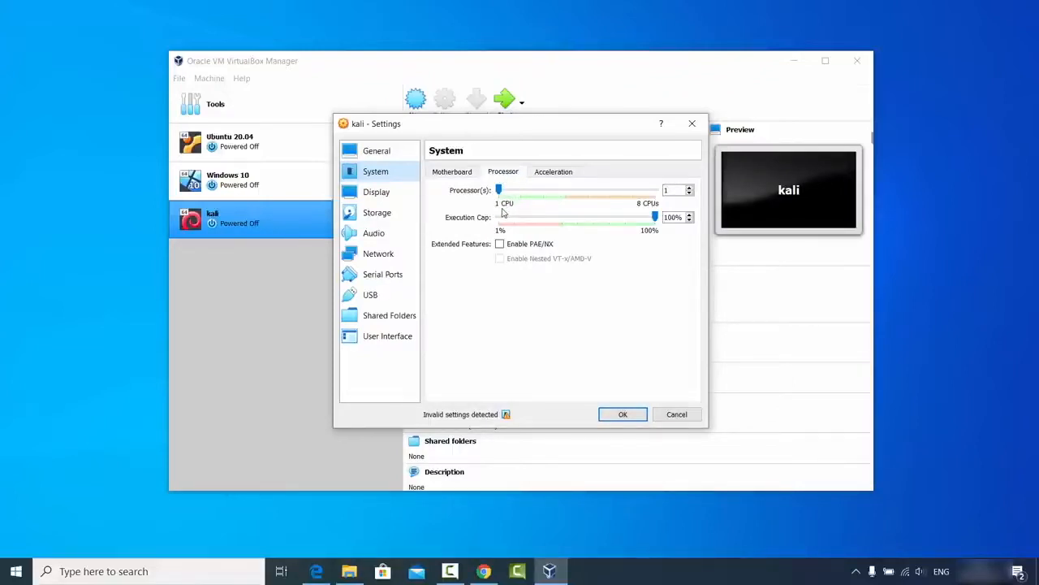
{"action": "left_click_drag", "start_coordinate": [501, 192], "coordinate": [569, 198]}
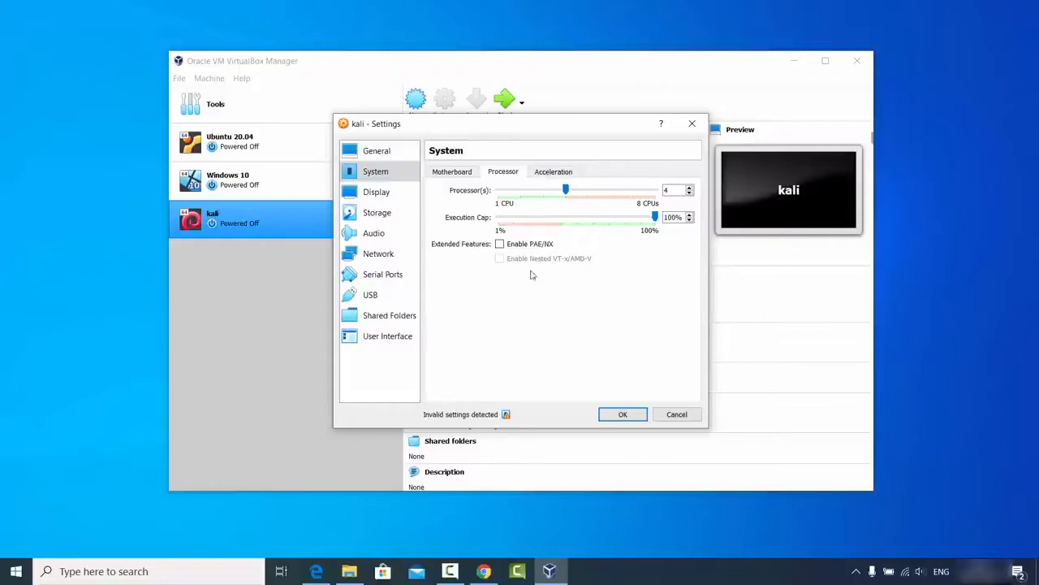
Step: Open the disk file chooser for the empty optical drive on the kali machine's IDE controller
{"action": "left_click", "coordinate": [395, 196]}
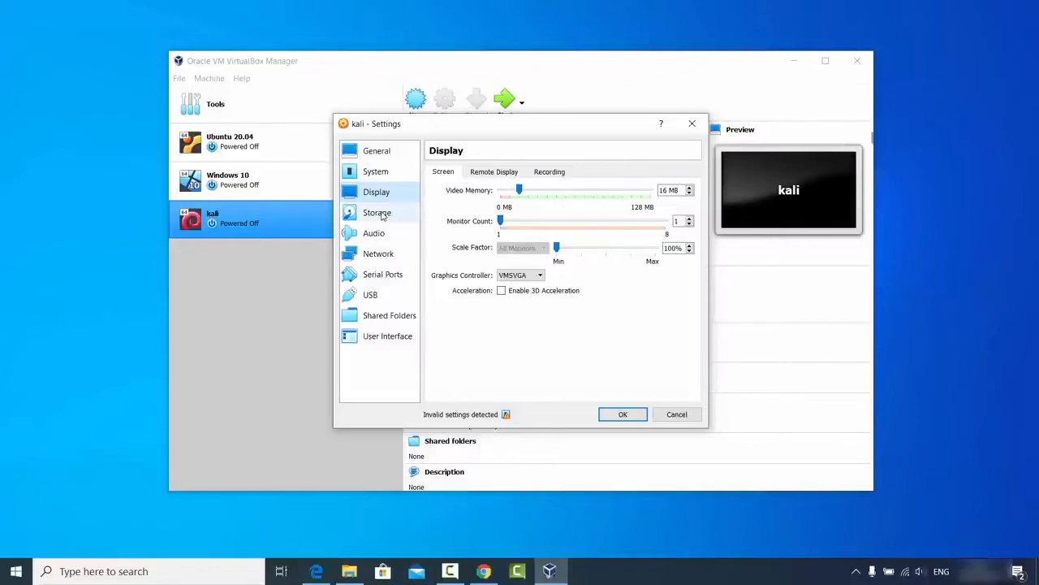
{"action": "left_click", "coordinate": [381, 215]}
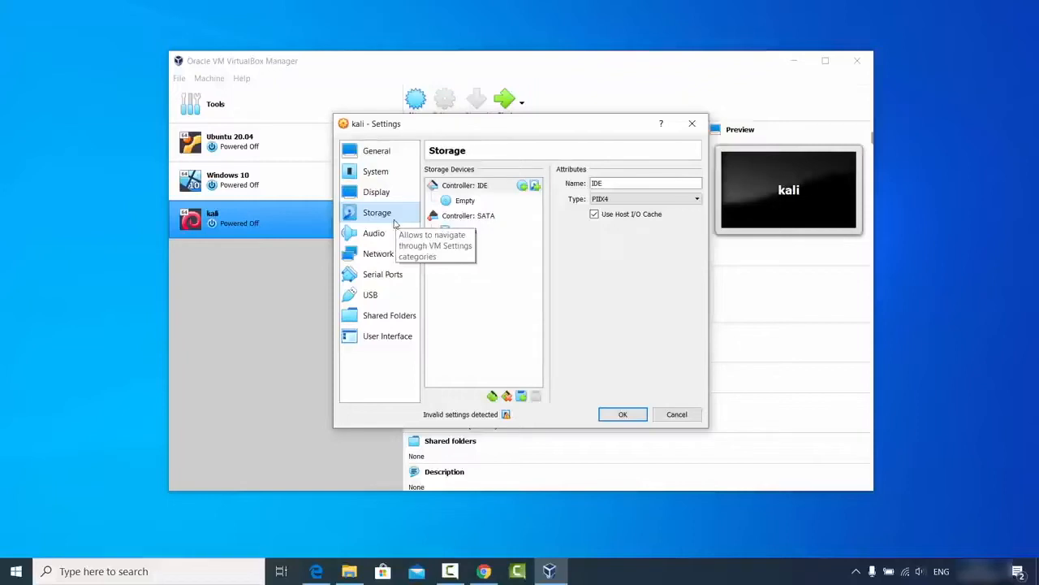
{"action": "left_click", "coordinate": [464, 202]}
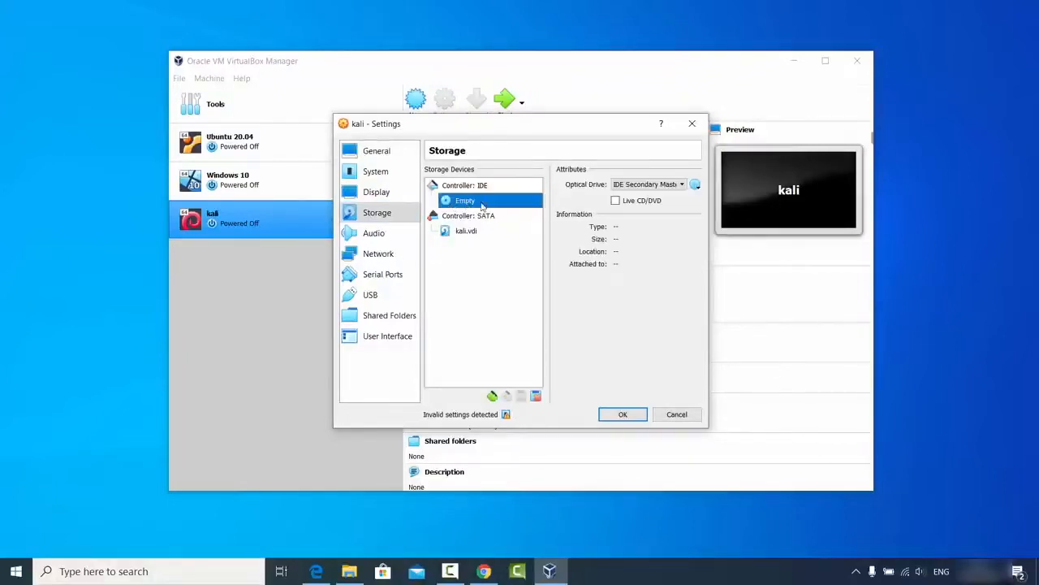
{"action": "left_click", "coordinate": [696, 185]}
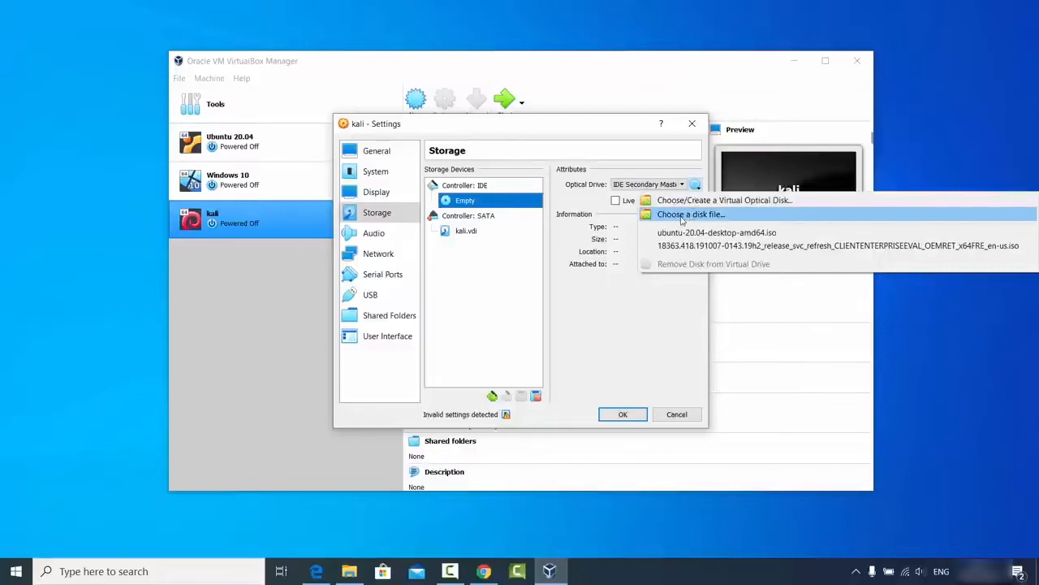
{"action": "left_click", "coordinate": [682, 214]}
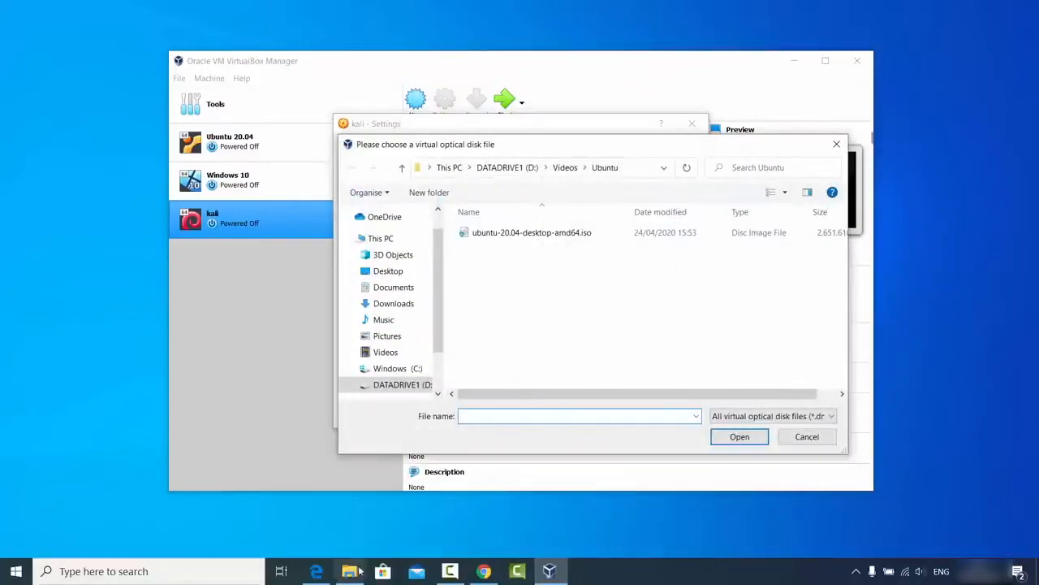
Step: Copy the folder path D:\Videos\kali from File Explorer and open that folder in the optical disk file chooser
{"action": "left_click", "coordinate": [350, 571]}
{"action": "left_click", "coordinate": [433, 88]}
{"action": "key", "text": "ctrl+c"}
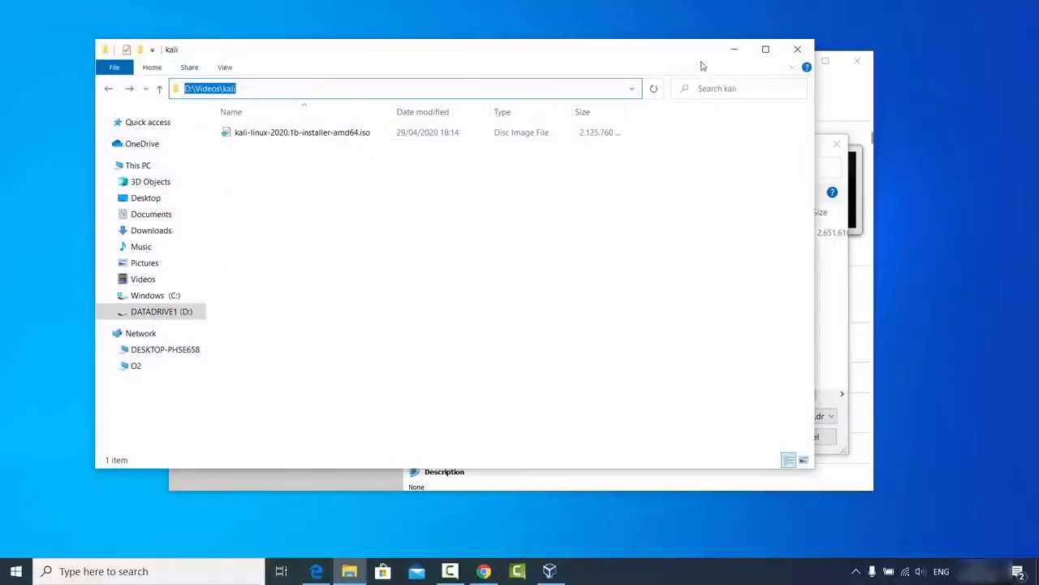
{"action": "left_click", "coordinate": [725, 54]}
{"action": "left_click", "coordinate": [644, 167]}
{"action": "key", "text": "ctrl+v"}
{"action": "key", "text": "Return"}
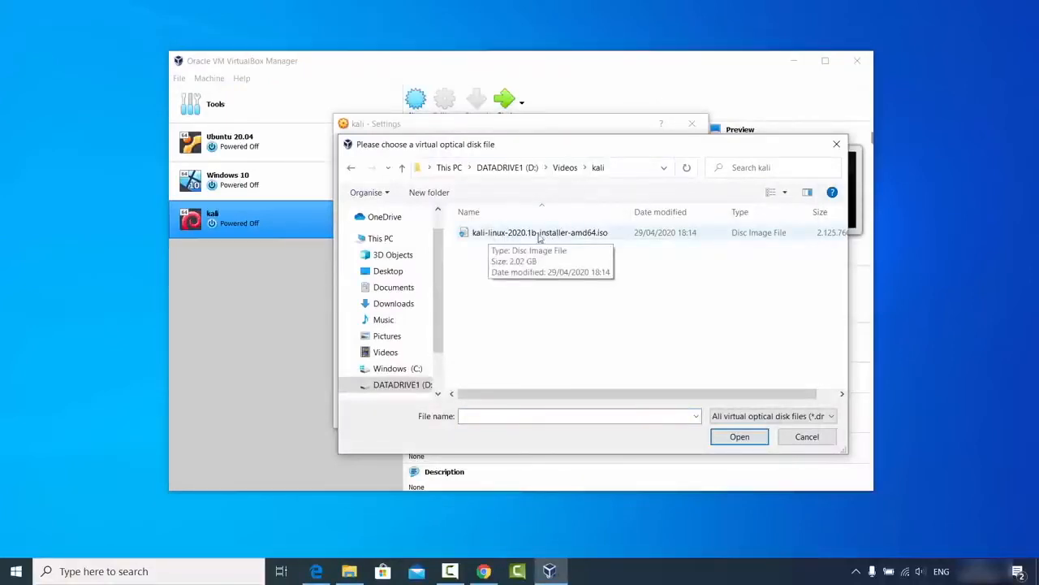
Step: Attach kali-linux-2020.1b-installer-amd64.iso to the optical drive and save the machine's settings
{"action": "left_click", "coordinate": [536, 234]}
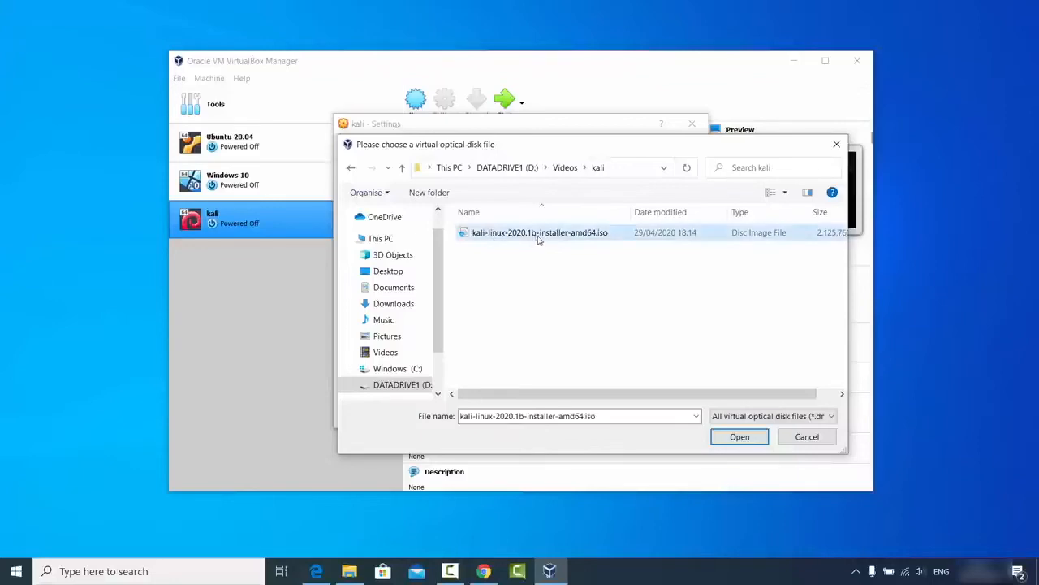
{"action": "left_click", "coordinate": [735, 437]}
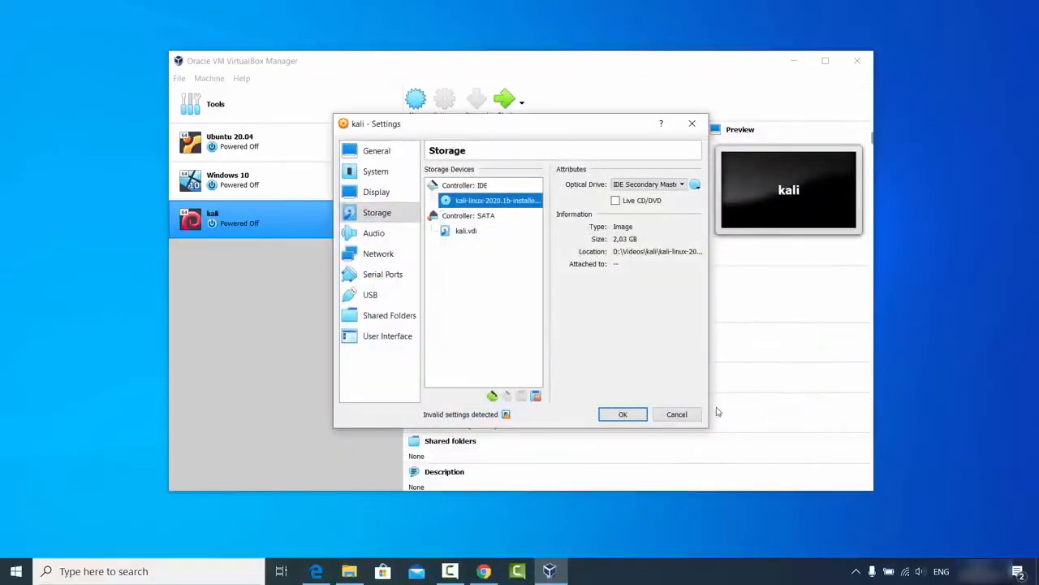
{"action": "left_click_drag", "start_coordinate": [708, 428], "coordinate": [919, 428]}
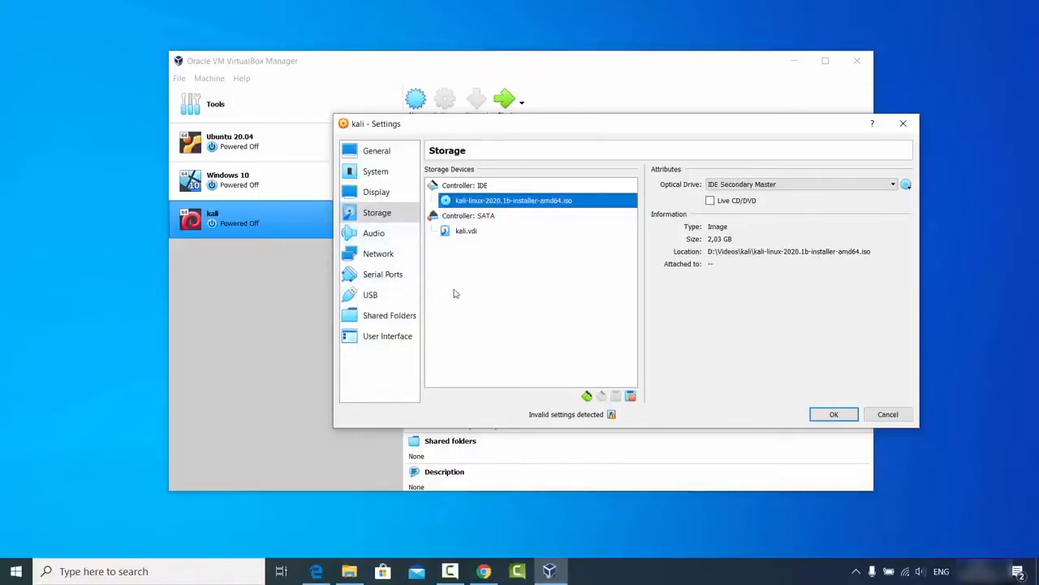
{"action": "left_click", "coordinate": [832, 415]}
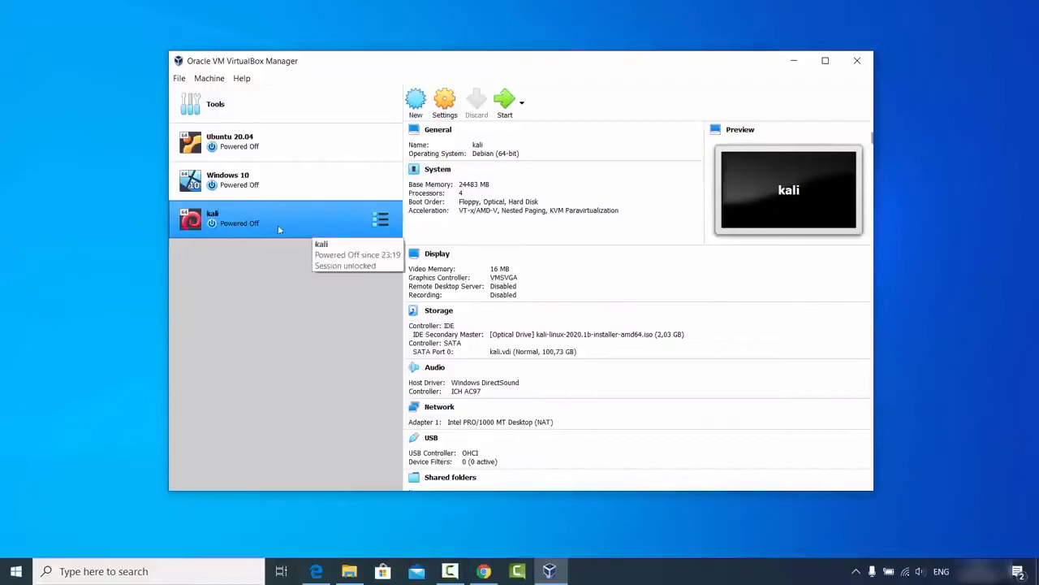
Step: Boot the kali machine from the kali-linux-2020.1b-installer-amd64.iso start-up disk and launch the Graphical install
{"action": "left_click", "coordinate": [506, 104]}
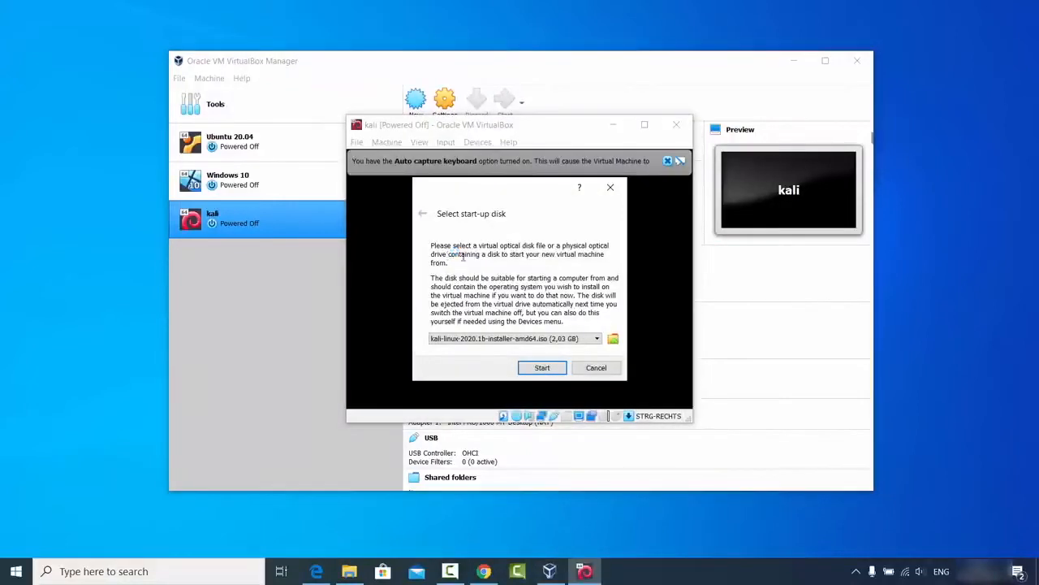
{"action": "left_click", "coordinate": [541, 368]}
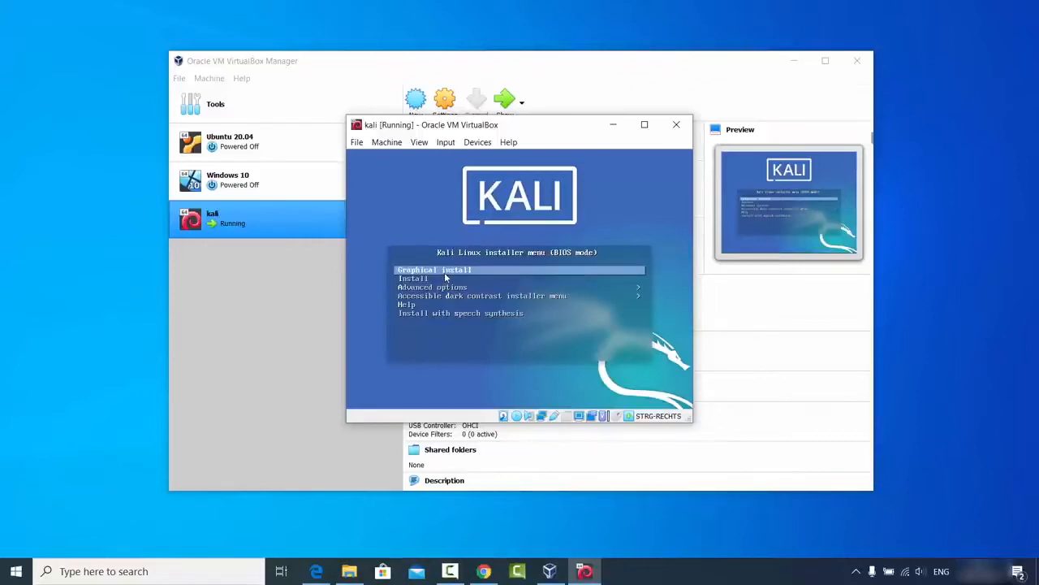
{"action": "key", "text": "Down"}
{"action": "key", "text": "Down"}
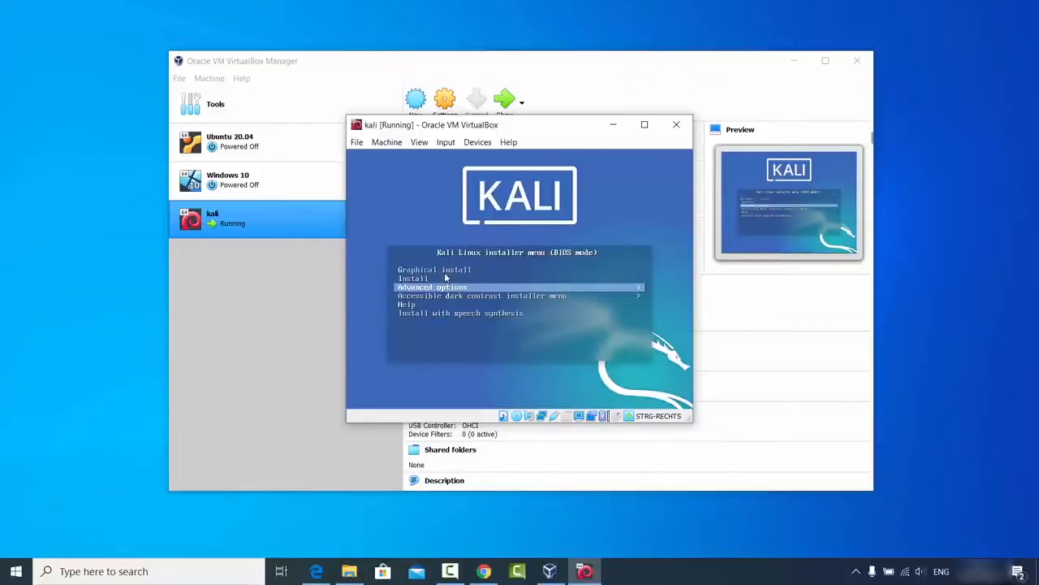
{"action": "key", "text": "Down"}
{"action": "key", "text": "Up"}
{"action": "key", "text": "Up"}
{"action": "key", "text": "Up"}
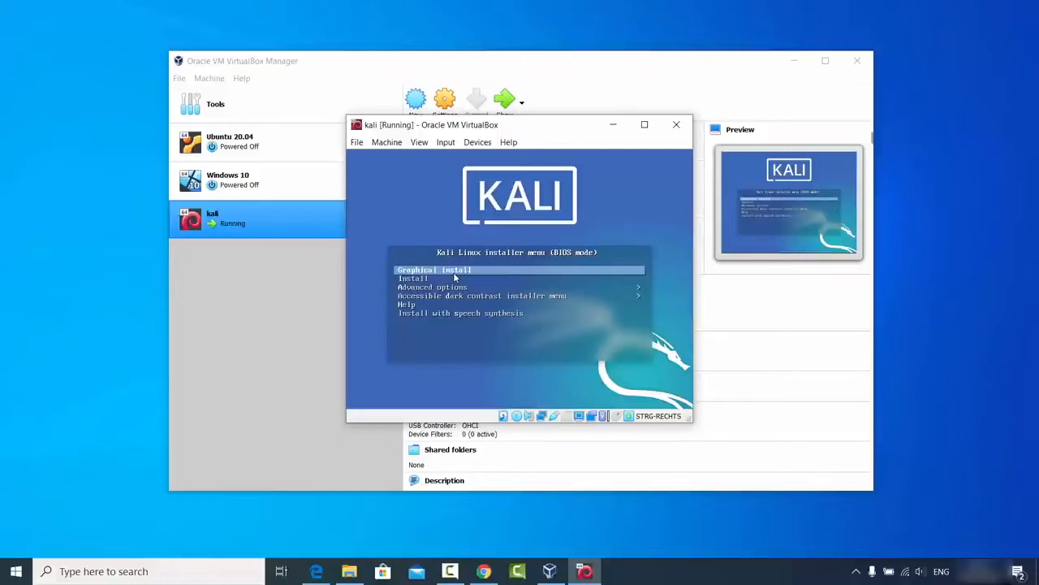
{"action": "key", "text": "Return"}
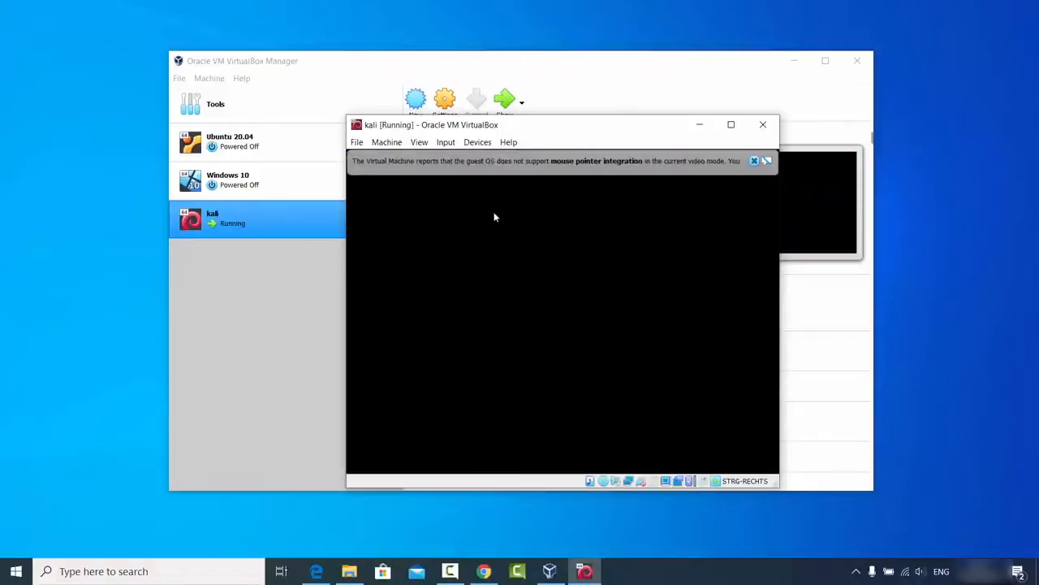
Step: Choose English as the installation language and United States as the location
{"action": "left_click", "coordinate": [753, 161]}
{"action": "left_click_drag", "start_coordinate": [599, 127], "coordinate": [555, 127]}
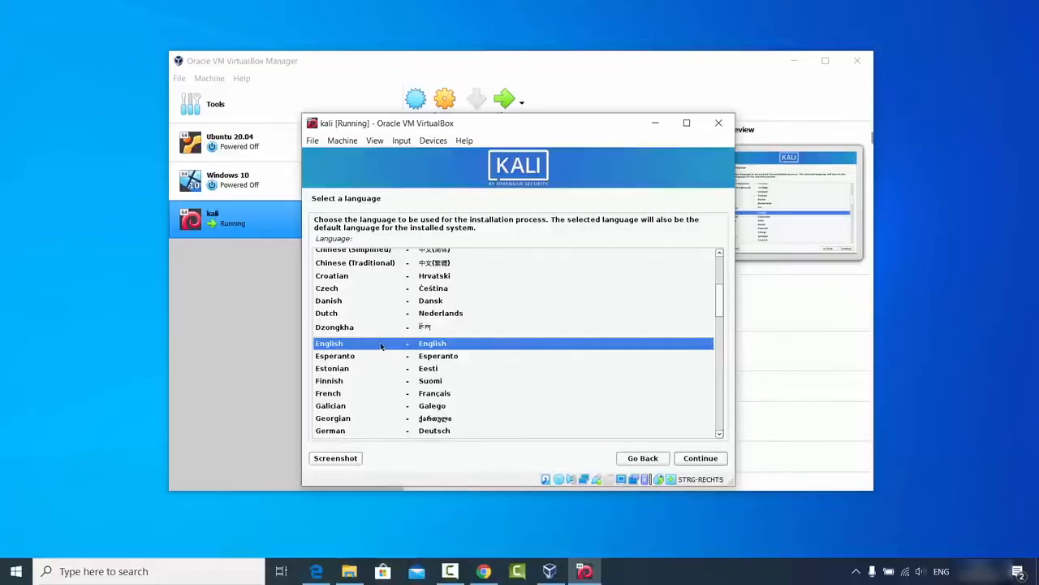
{"action": "left_click", "coordinate": [698, 459]}
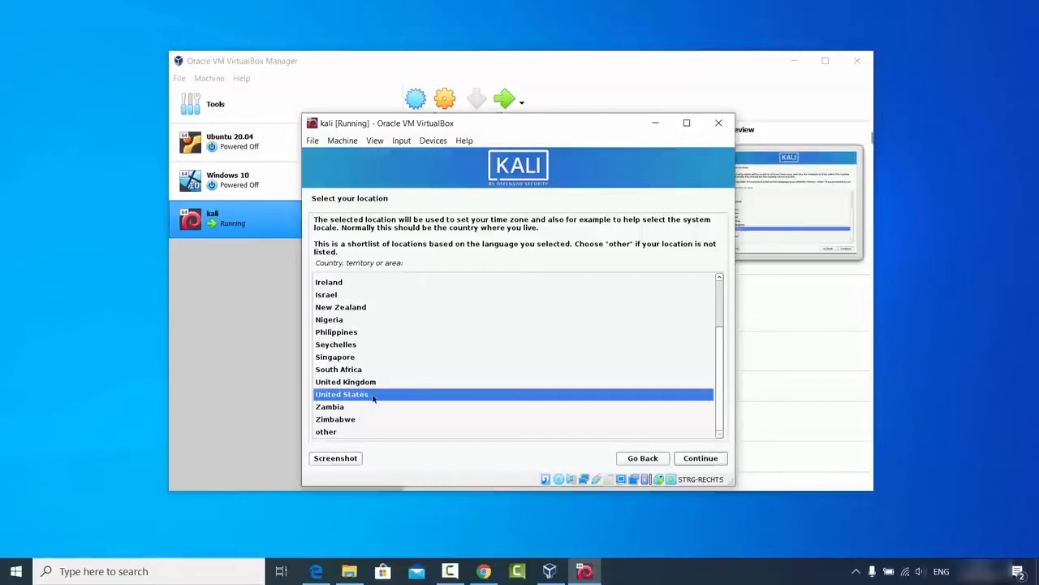
{"action": "left_click", "coordinate": [700, 458]}
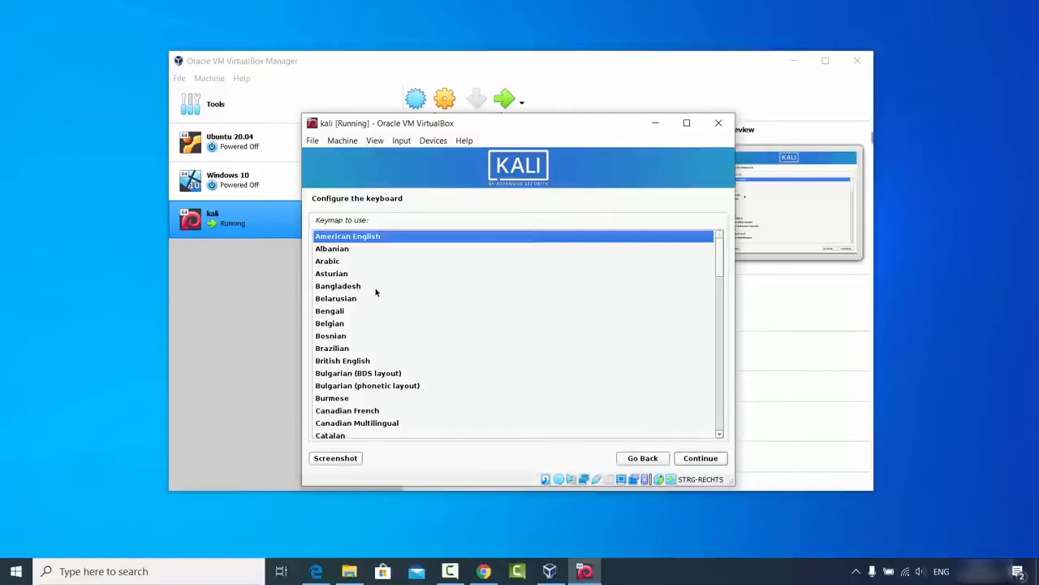
Step: Select German as the keymap for the keyboard configuration
{"action": "left_click", "coordinate": [340, 314]}
{"action": "scroll", "coordinate": [352, 313], "scroll_direction": "down", "scroll_amount": 5}
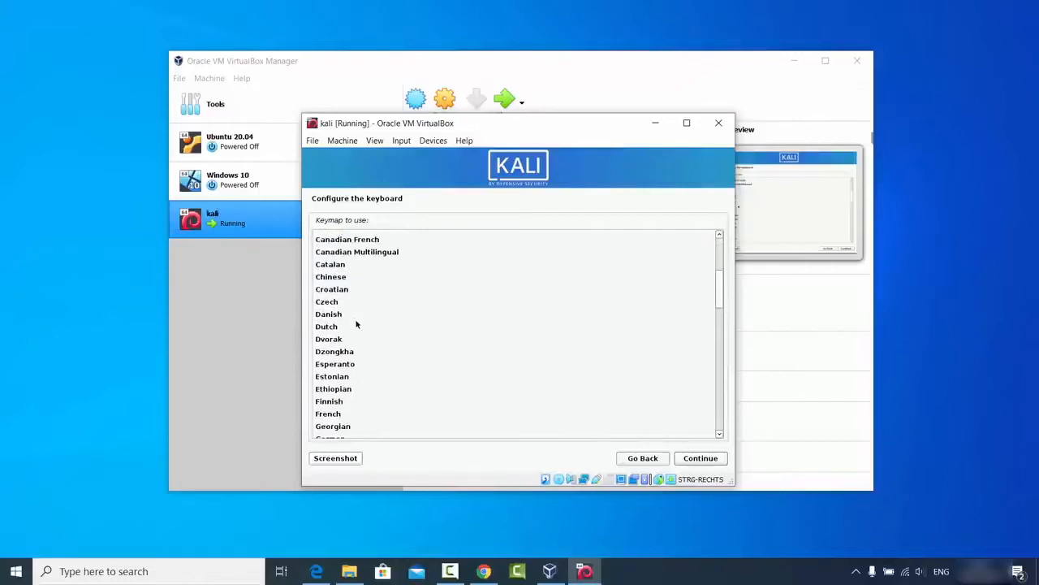
{"action": "scroll", "coordinate": [356, 324], "scroll_direction": "down", "scroll_amount": 1}
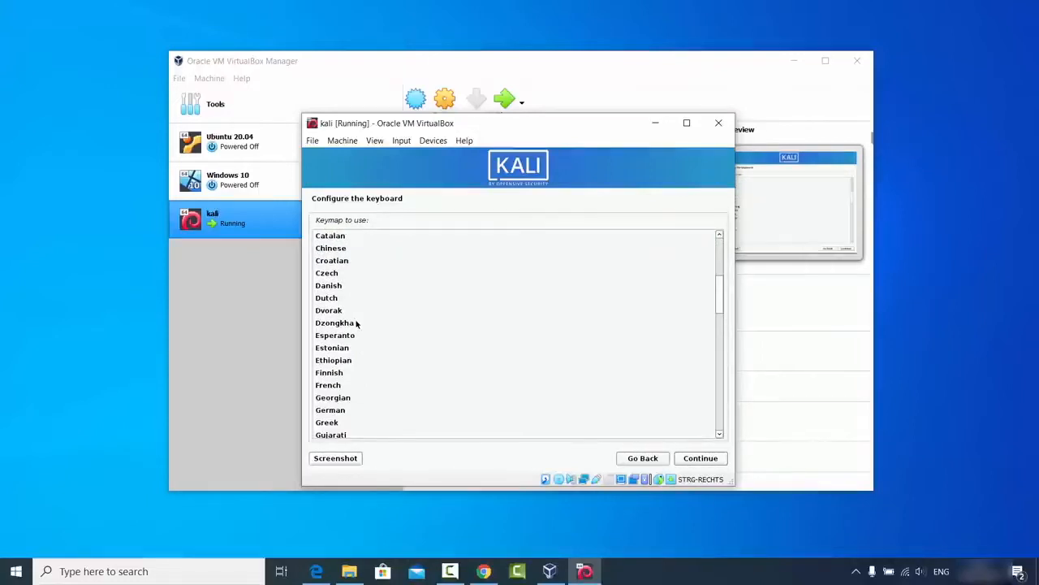
{"action": "left_click", "coordinate": [340, 411]}
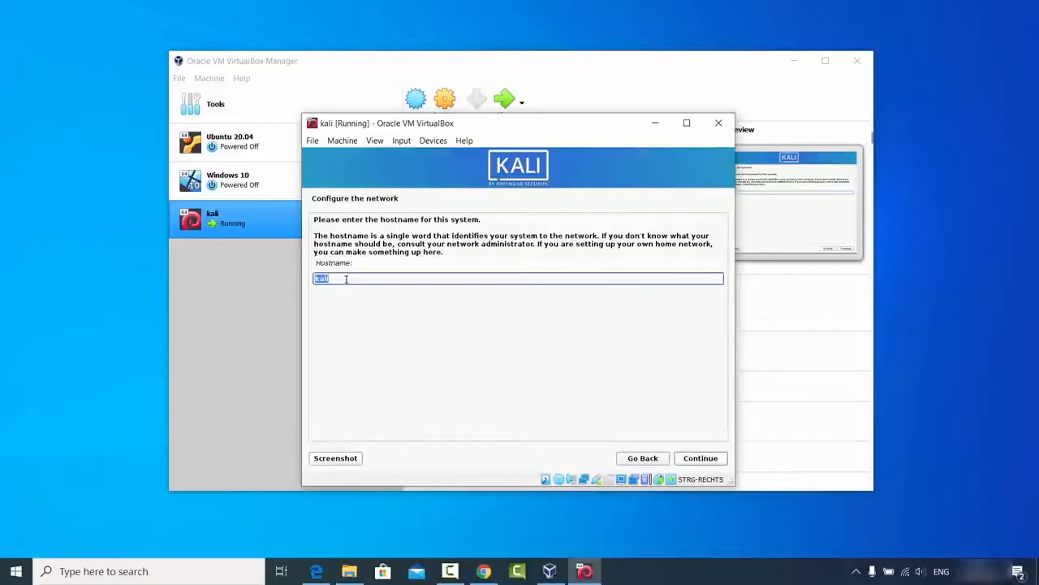
Step: Configure the network with hostname kali and a blank domain name, and enter the new user's full name
{"action": "left_click", "coordinate": [691, 459]}
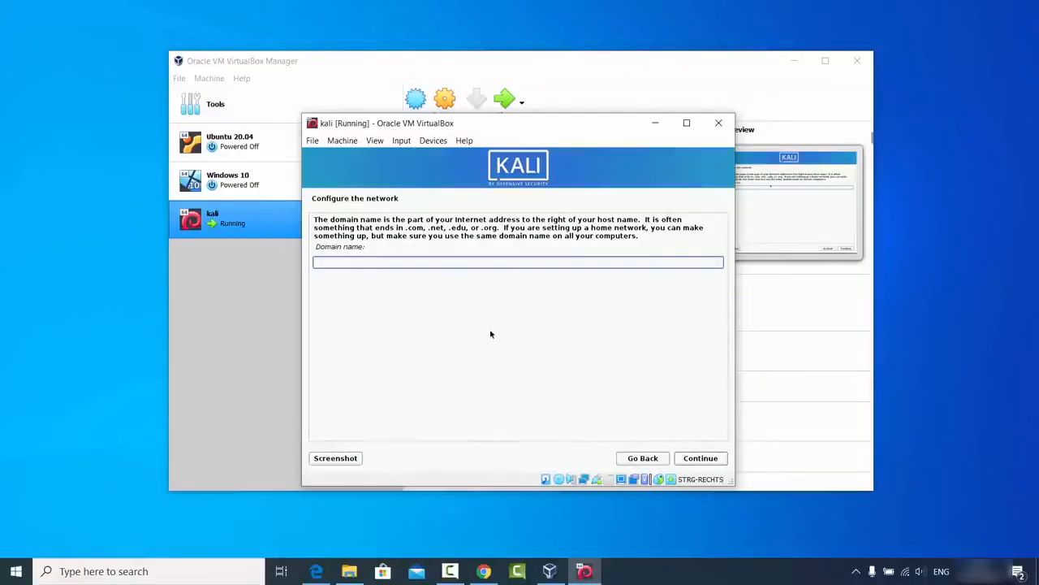
{"action": "left_click", "coordinate": [699, 459]}
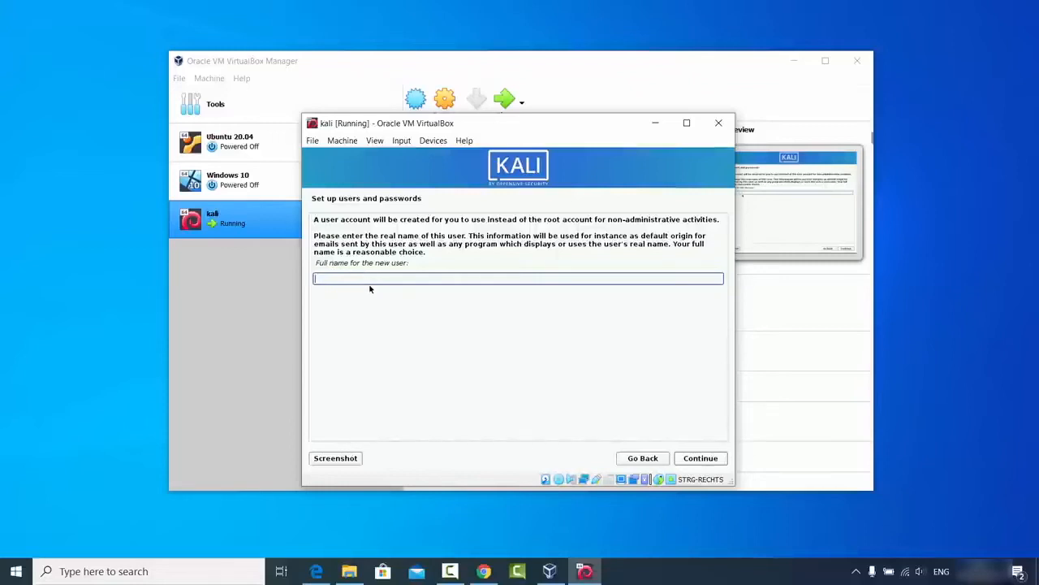
{"action": "type", "text": "odebind"}
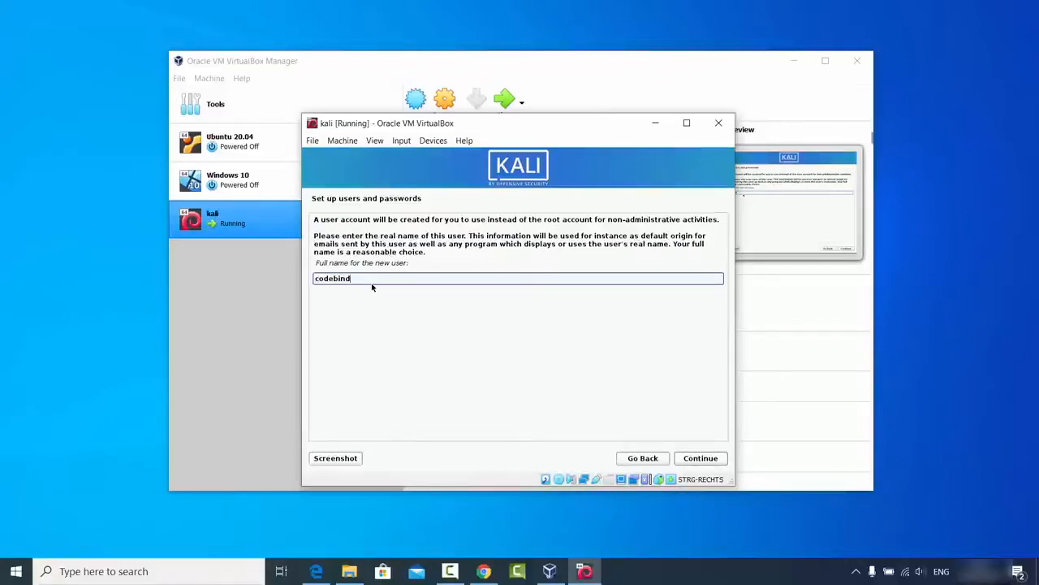
{"action": "key", "text": "Return"}
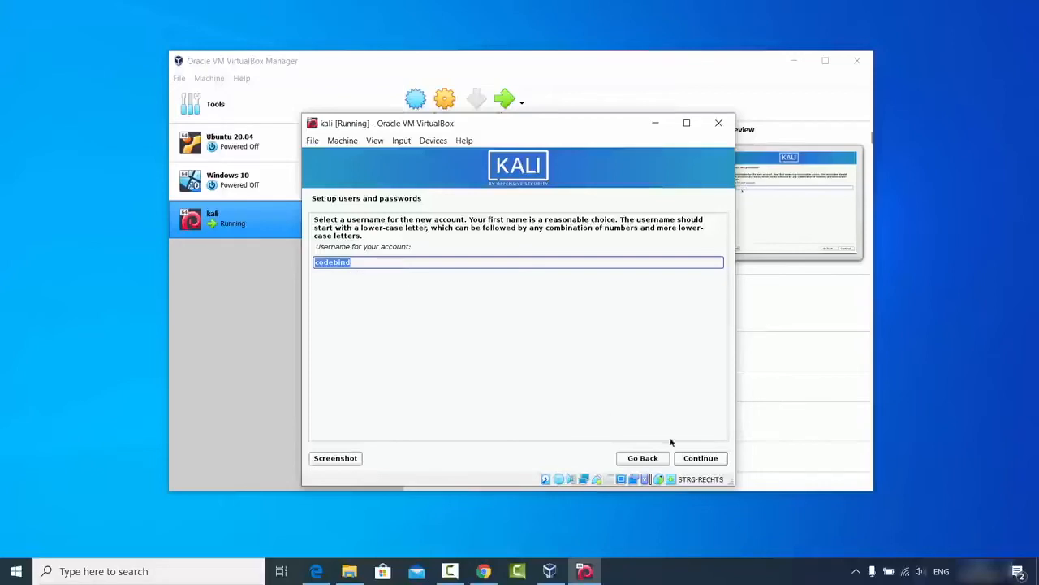
Step: Accept the suggested account username, and enter and re-enter the new user's password
{"action": "left_click", "coordinate": [692, 460]}
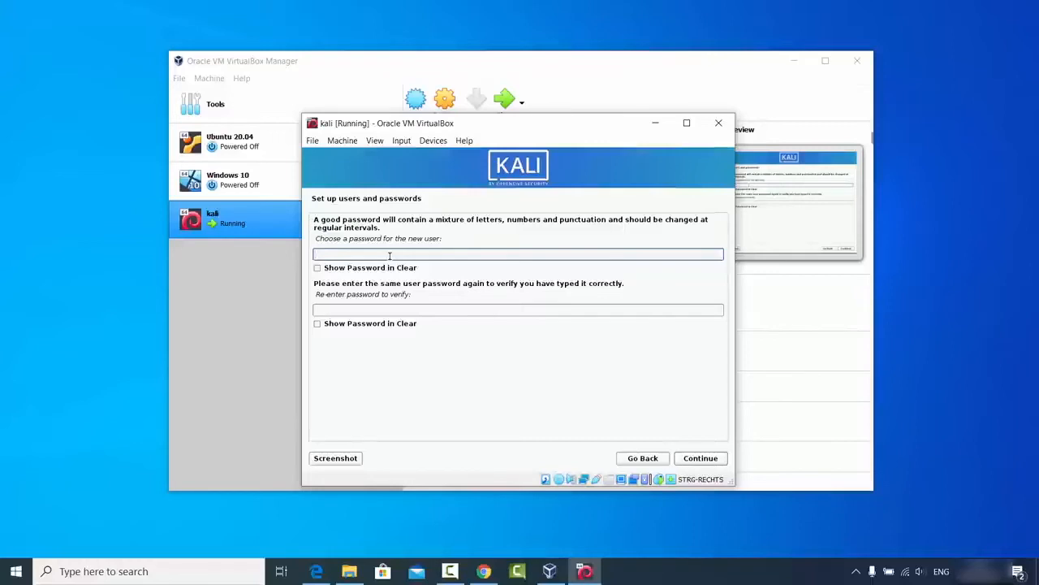
{"action": "type", "text": "******"}
{"action": "left_click", "coordinate": [388, 309]}
{"action": "type", "text": "******"}
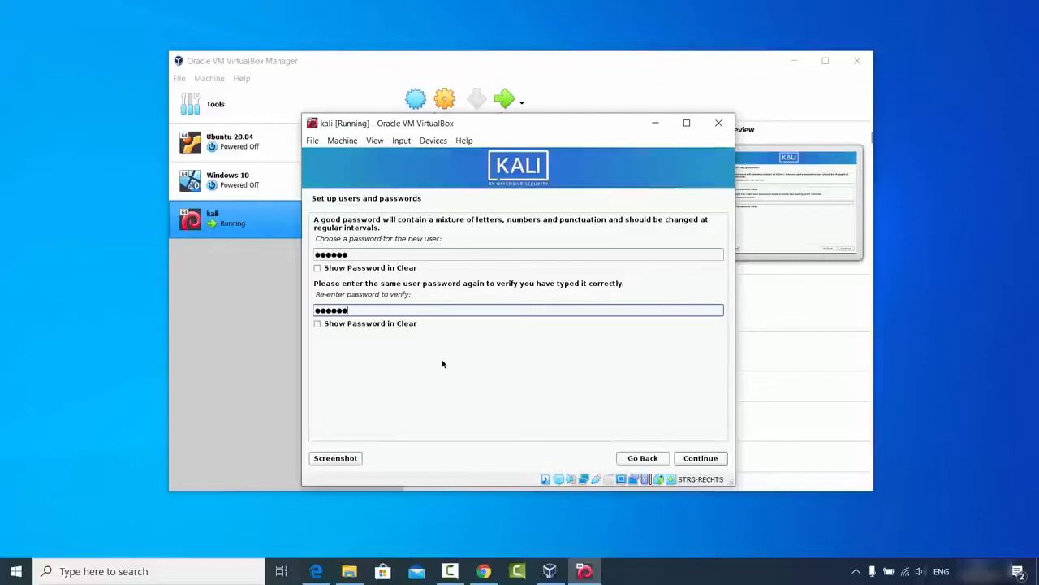
{"action": "left_click", "coordinate": [711, 460]}
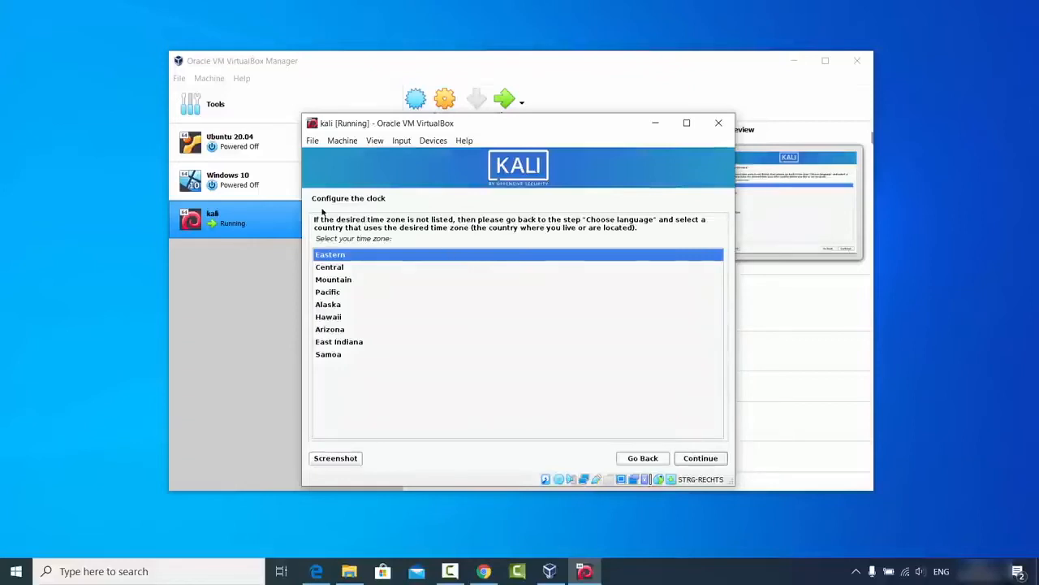
Step: Set the time zone to Central and choose guided partitioning of the entire VBOX HARDDISK with all files in one partition
{"action": "left_click", "coordinate": [335, 267]}
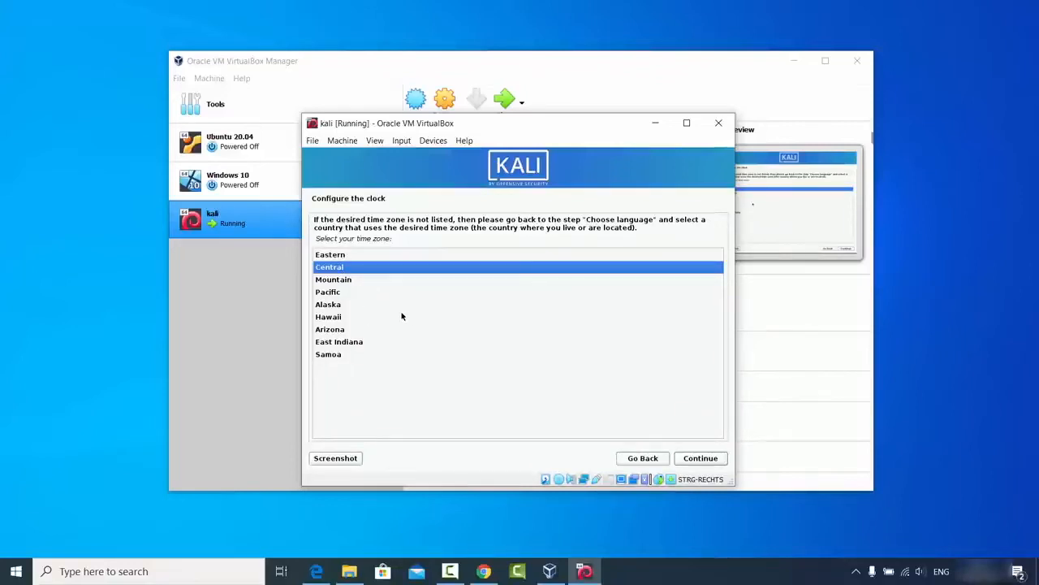
{"action": "left_click", "coordinate": [691, 460]}
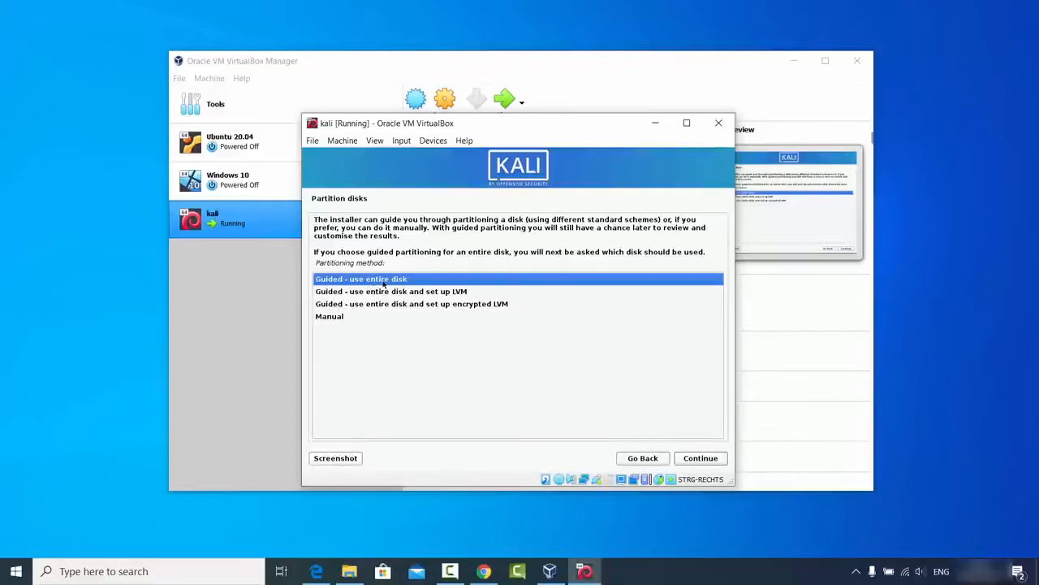
{"action": "left_click", "coordinate": [696, 459]}
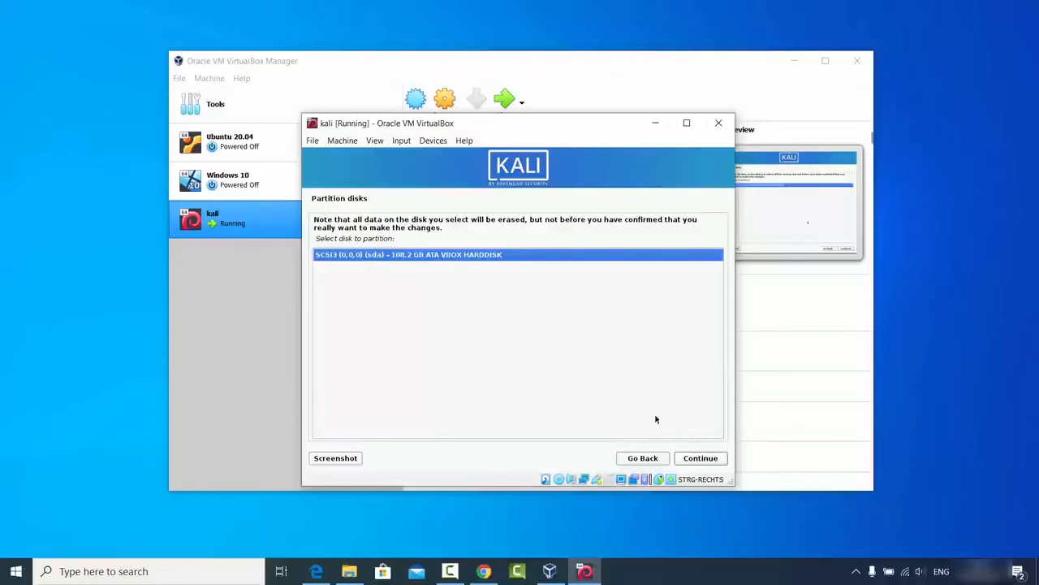
{"action": "left_click", "coordinate": [694, 458]}
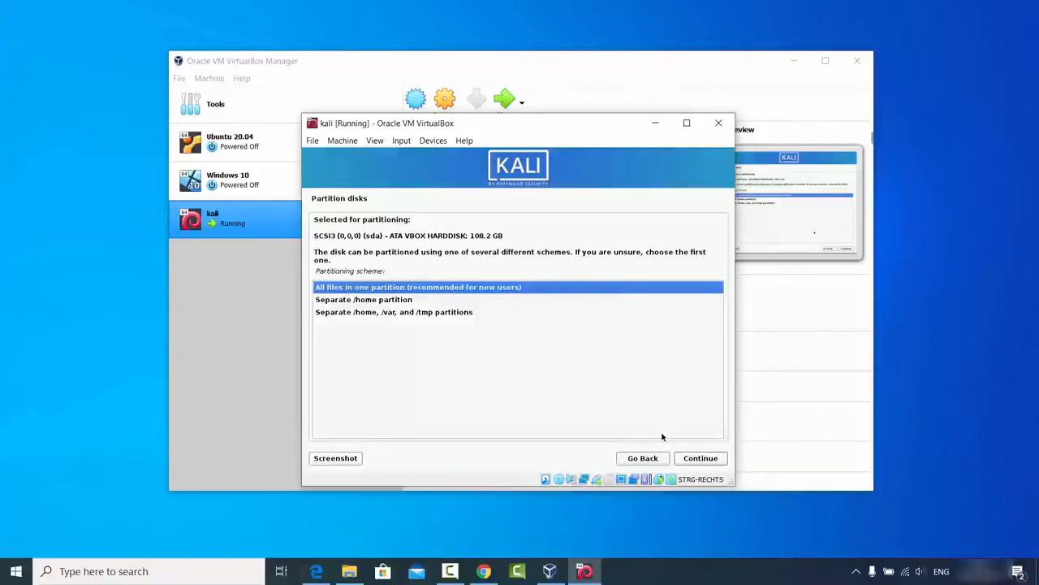
{"action": "left_click", "coordinate": [689, 457]}
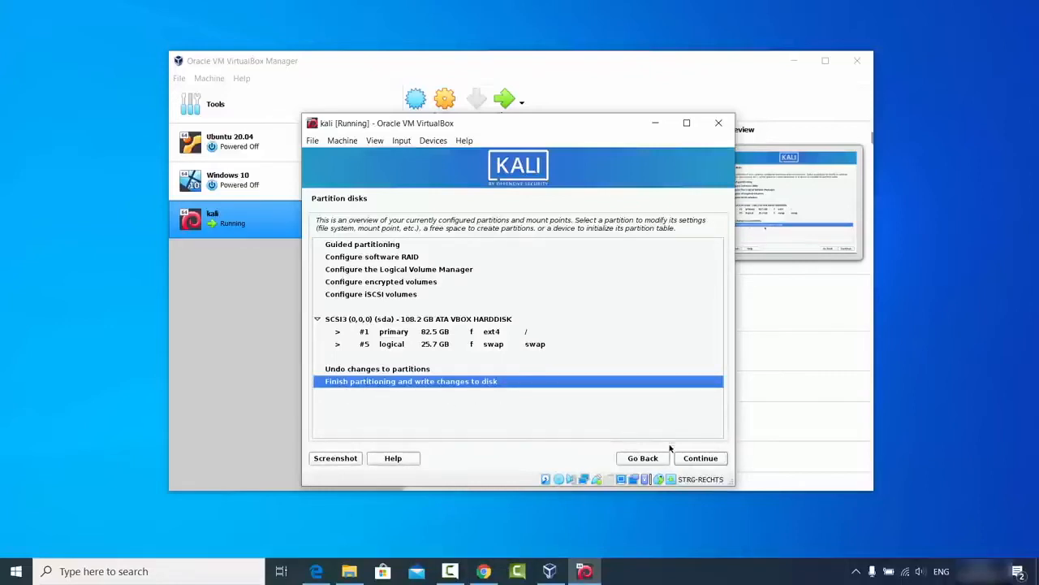
Step: Finish partitioning and agree to write the changes to the disk
{"action": "left_click", "coordinate": [697, 459]}
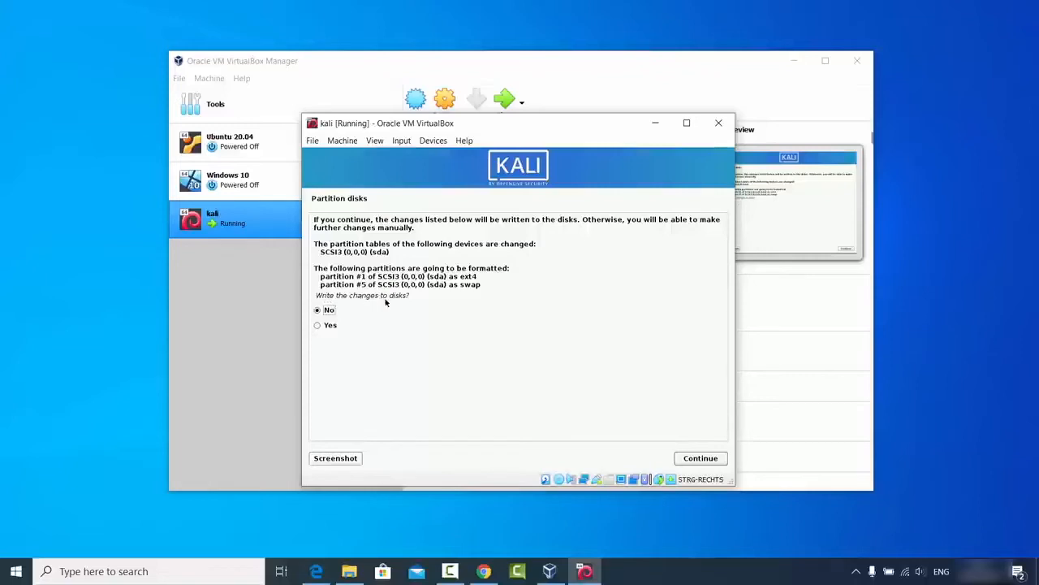
{"action": "left_click", "coordinate": [331, 326]}
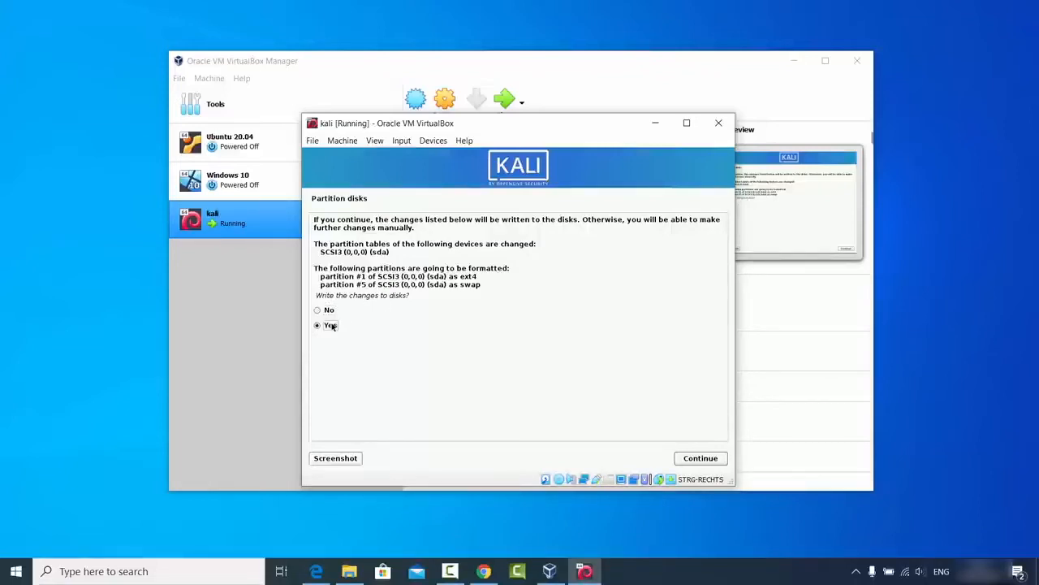
{"action": "left_click", "coordinate": [684, 457]}
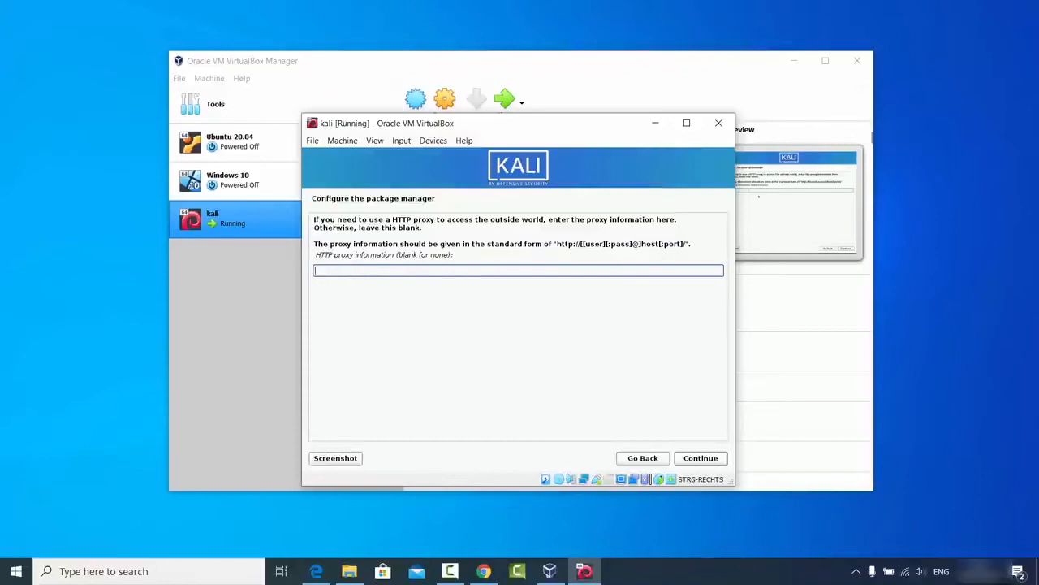
Step: Leave the HTTP proxy blank and try to install the default software selection with Xfce and the top10 and default tools
{"action": "left_click", "coordinate": [702, 458]}
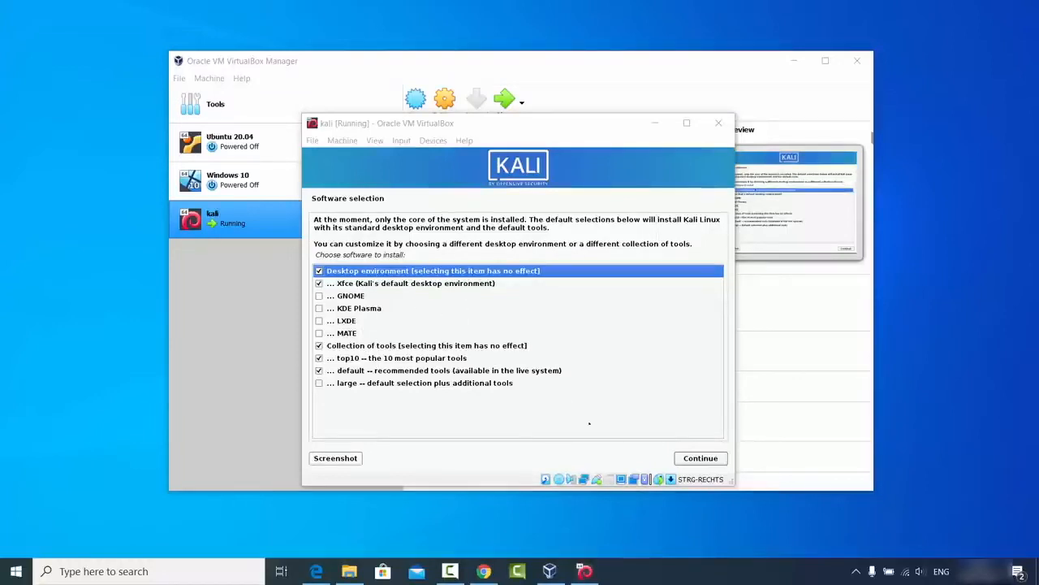
{"action": "left_click", "coordinate": [696, 460]}
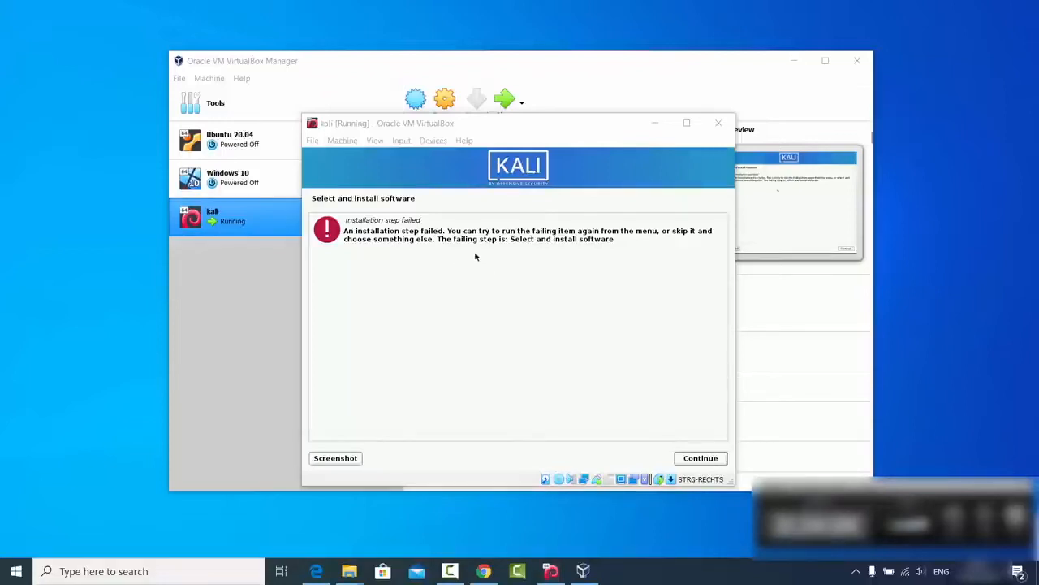
Step: Rerun the Select and install software step of the installer with the default software selection
{"action": "left_click", "coordinate": [697, 458]}
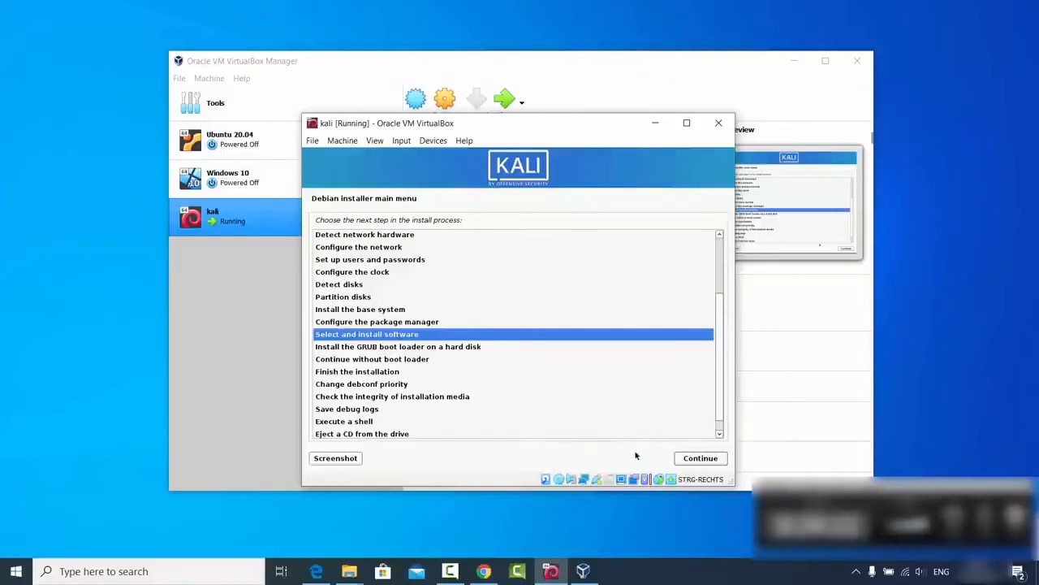
{"action": "left_click", "coordinate": [688, 460]}
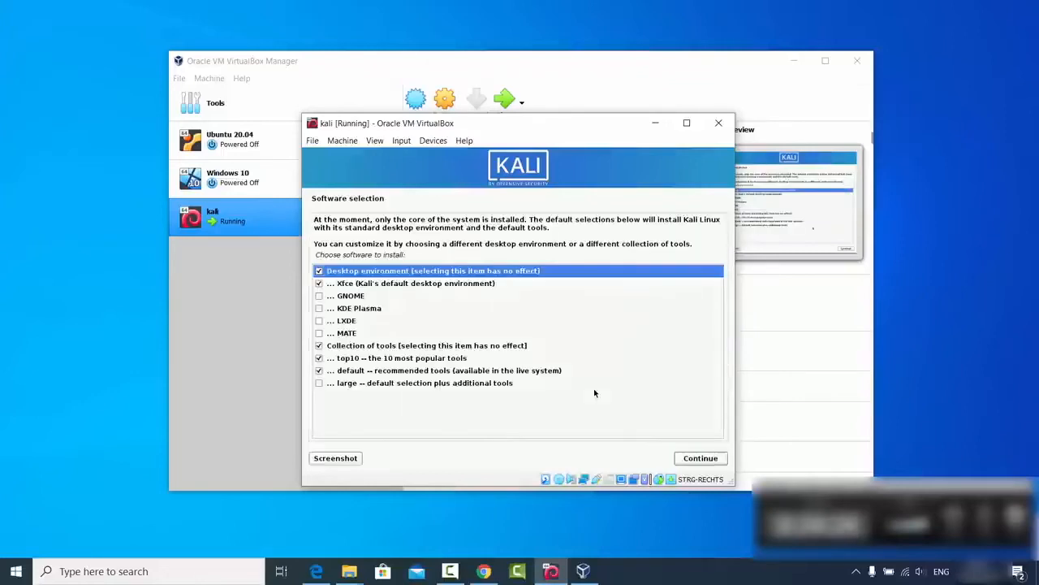
{"action": "left_click", "coordinate": [691, 460]}
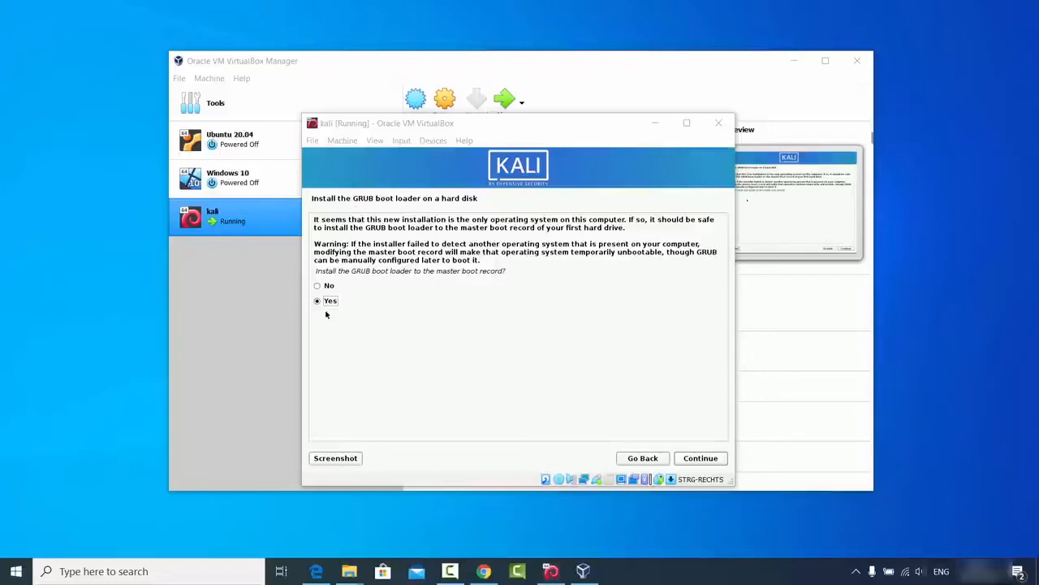
Step: Install the GRUB boot loader to the master boot record on /dev/sda
{"action": "left_click", "coordinate": [685, 460]}
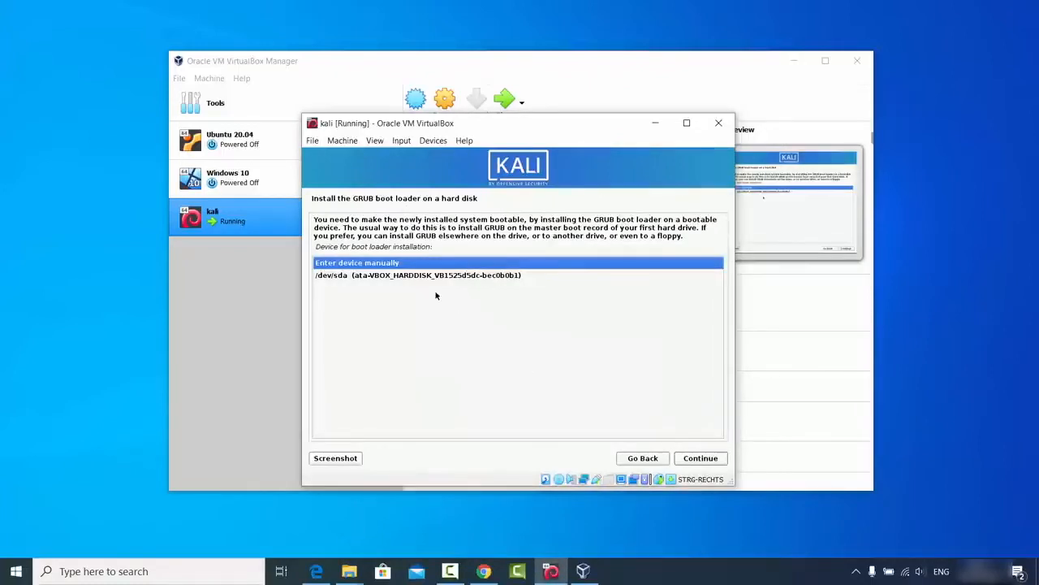
{"action": "left_click", "coordinate": [370, 278]}
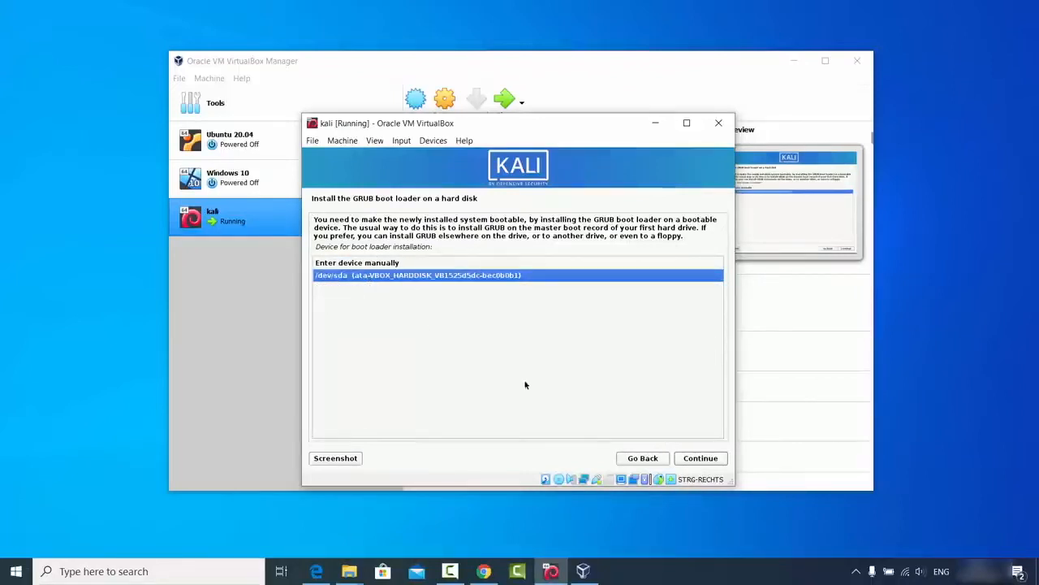
{"action": "left_click", "coordinate": [690, 456]}
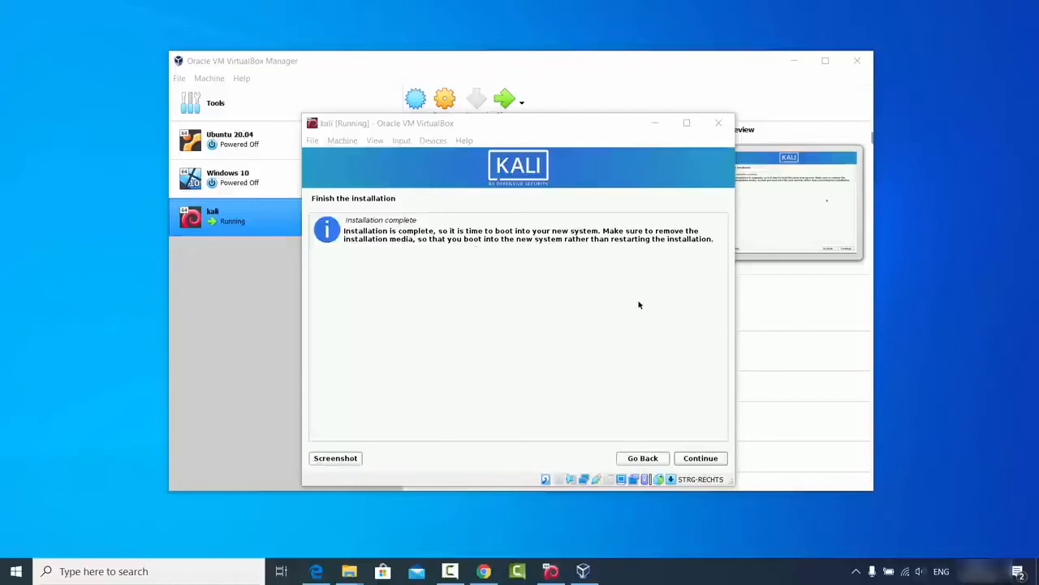
Step: Finish the installation to reboot into the new Kali system and dismiss the mouse pointer integration messages
{"action": "left_click", "coordinate": [697, 459]}
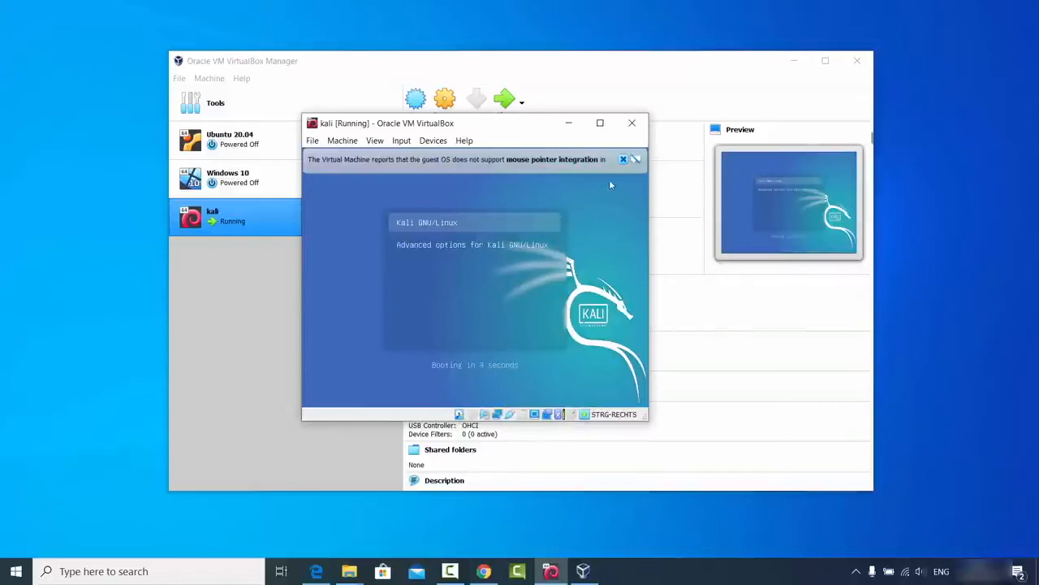
{"action": "left_click", "coordinate": [623, 159]}
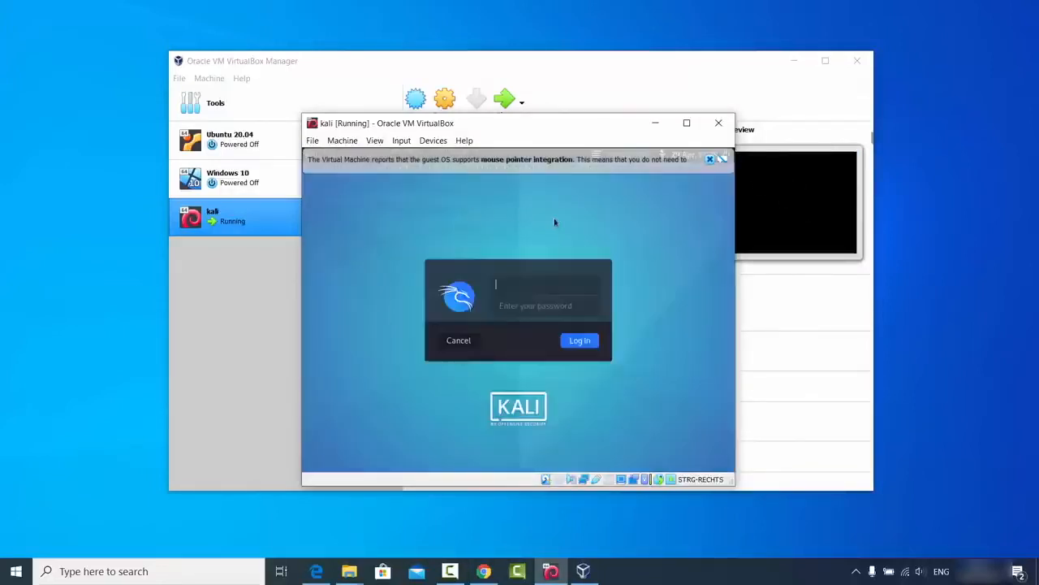
{"action": "left_click", "coordinate": [710, 159]}
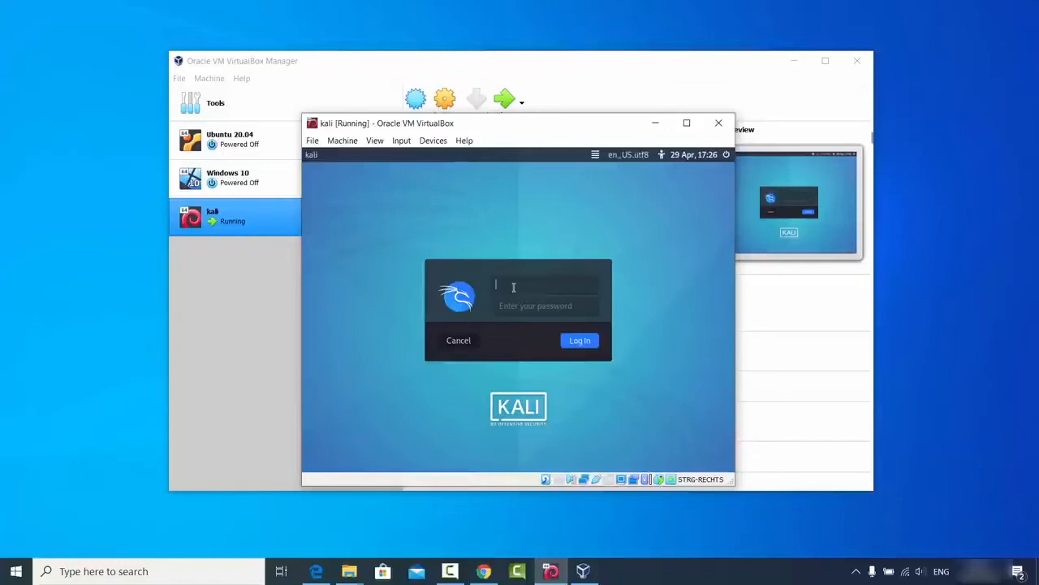
Step: Log in to Kali with the account username and password
{"action": "type", "text": "cooebind"}
{"action": "key", "text": "Tab"}
{"action": "key", "text": "BackSpace"}
{"action": "key", "text": "BackSpace"}
{"action": "left_click", "coordinate": [569, 341]}
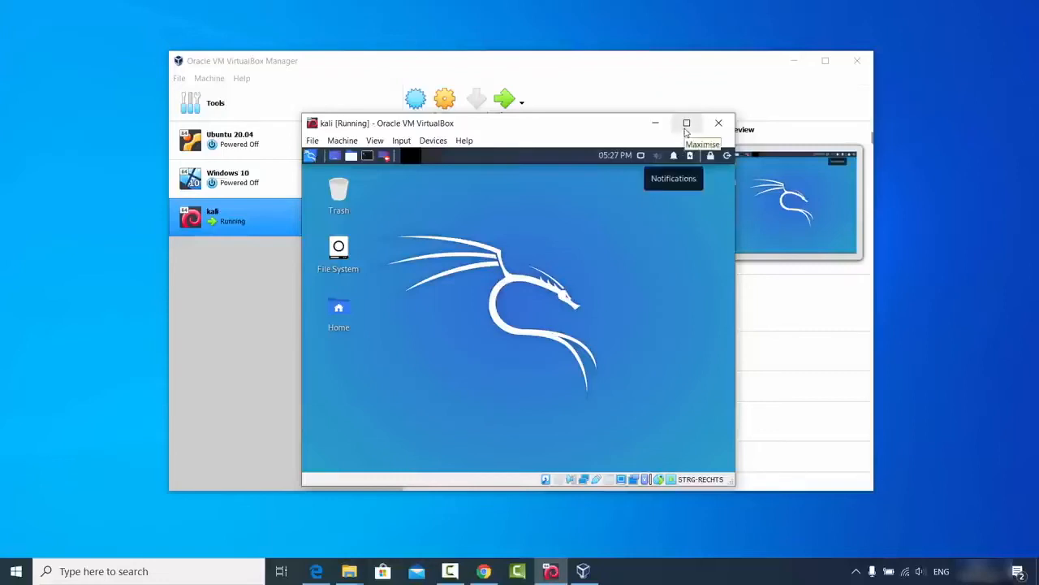
Step: Maximise the kali machine window and restore it to its previous size
{"action": "left_click", "coordinate": [686, 127]}
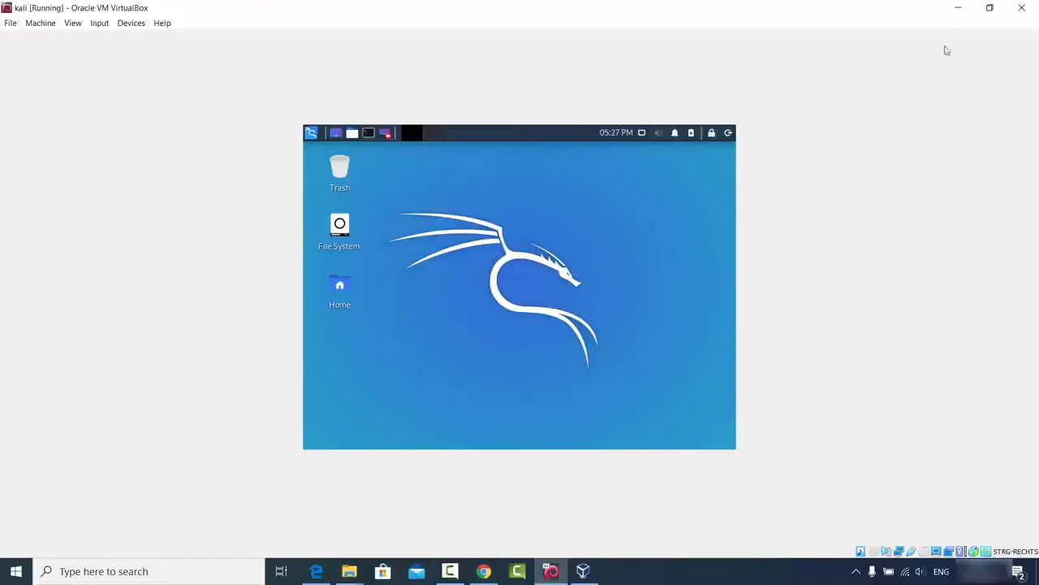
{"action": "left_click", "coordinate": [990, 8]}
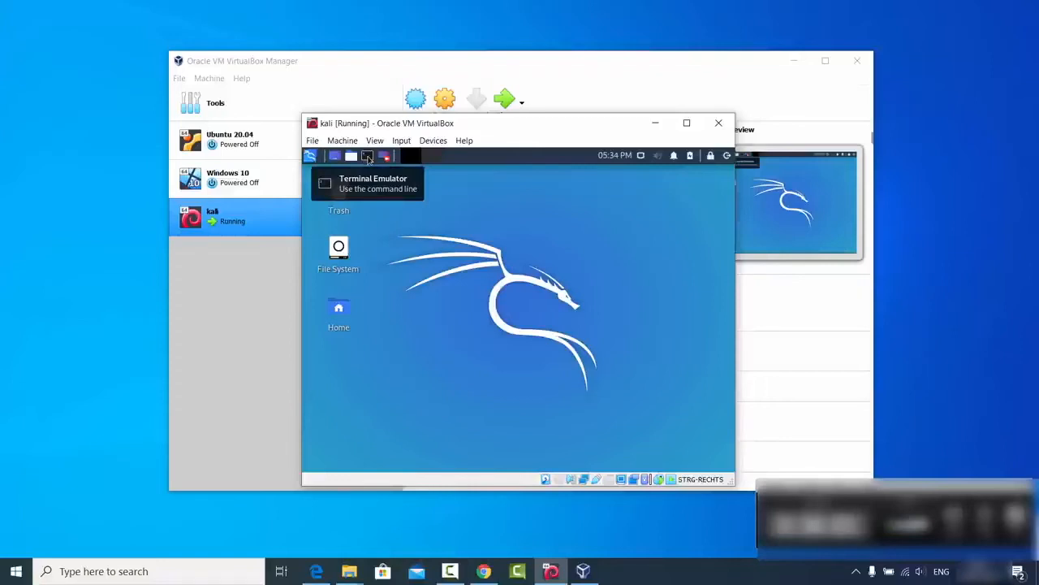
Step: Run "sudo apt update && sudo apt install -y linux-headers-$(uname -r)" in an enlarged Terminal Emulator window, entering the account password for sudo
{"action": "left_click", "coordinate": [311, 155]}
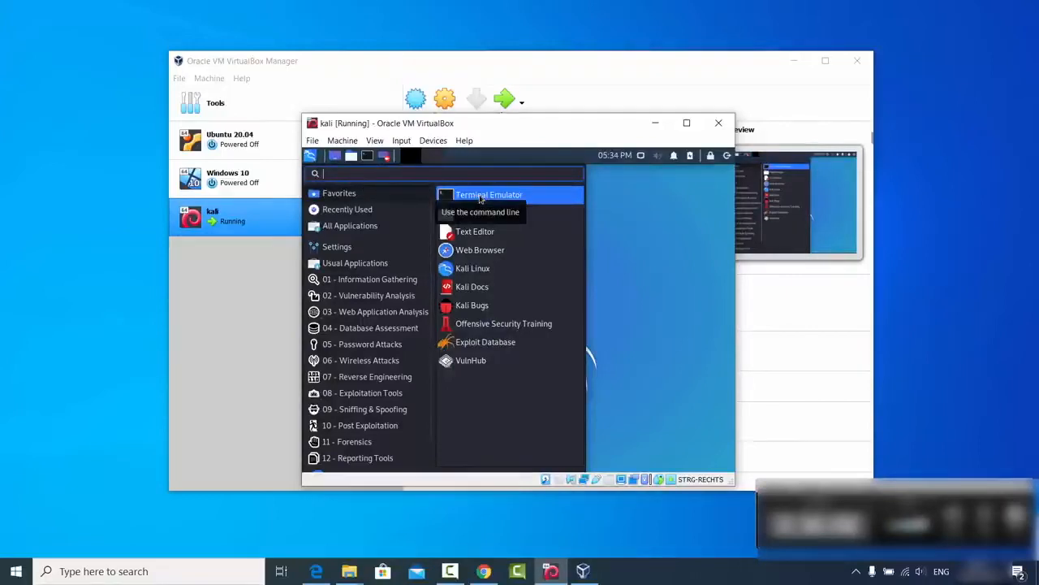
{"action": "left_click", "coordinate": [479, 196]}
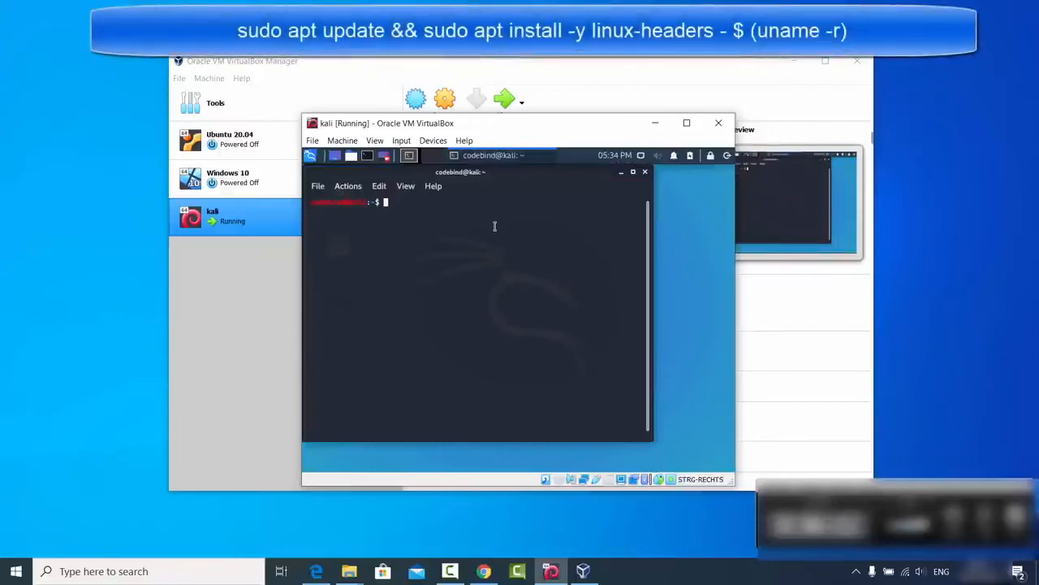
{"action": "type", "text": "sudo apt update && sudo apt install -y linux-headers-$(uname -r)"}
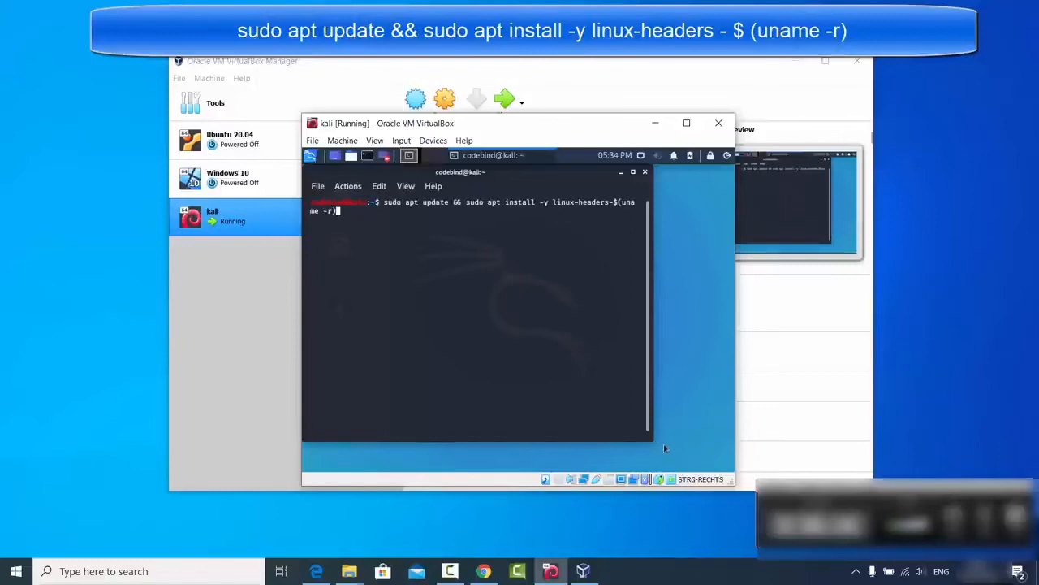
{"action": "left_click_drag", "start_coordinate": [718, 460], "coordinate": [724, 462]}
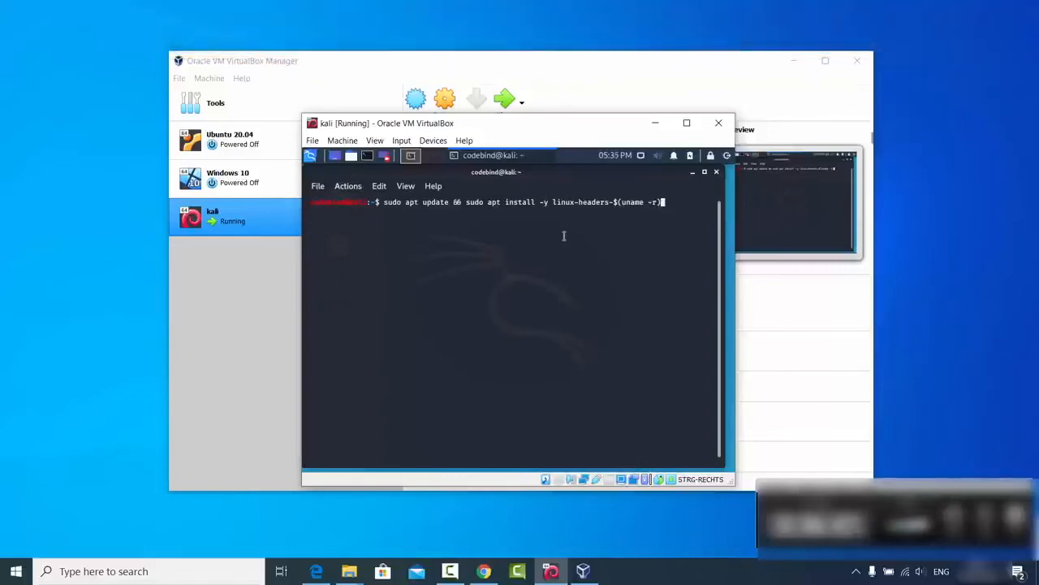
{"action": "key", "text": "Return"}
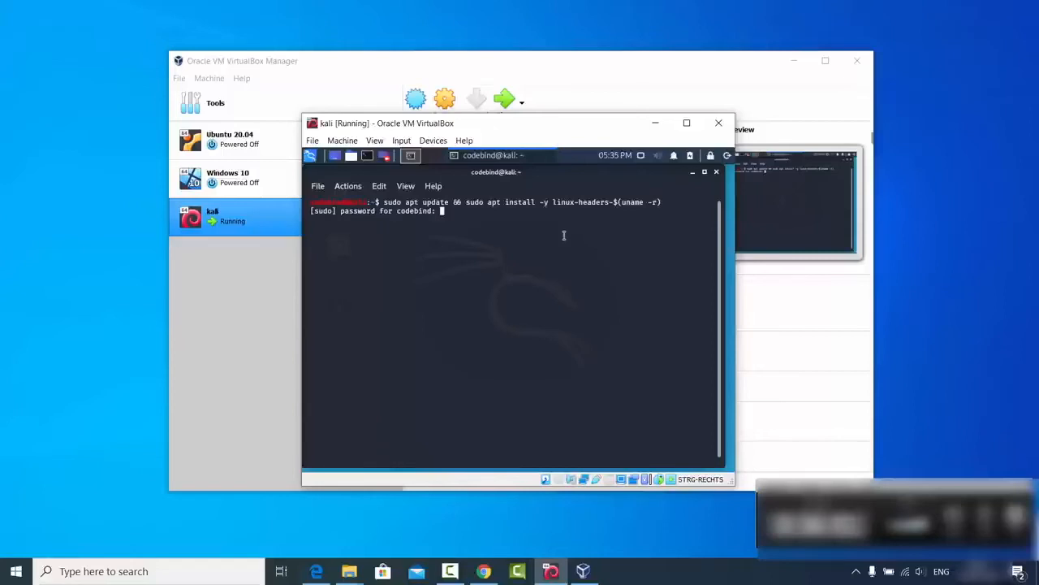
{"action": "key", "text": "Return"}
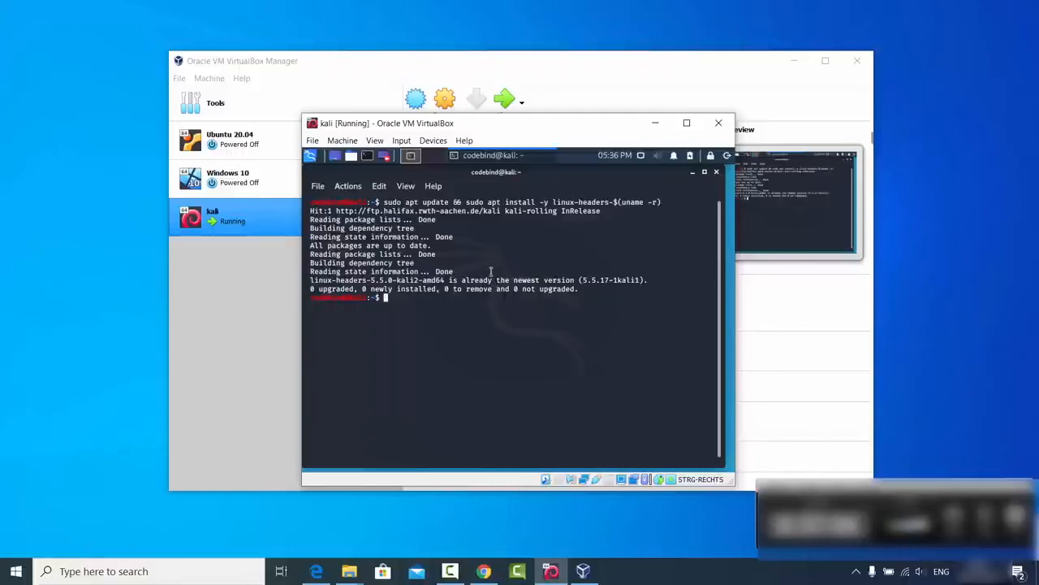
Step: Insert the Guest Additions CD image into the kali machine and open the VBox_GAs_6.1.6 disc from the desktop
{"action": "left_click", "coordinate": [432, 141]}
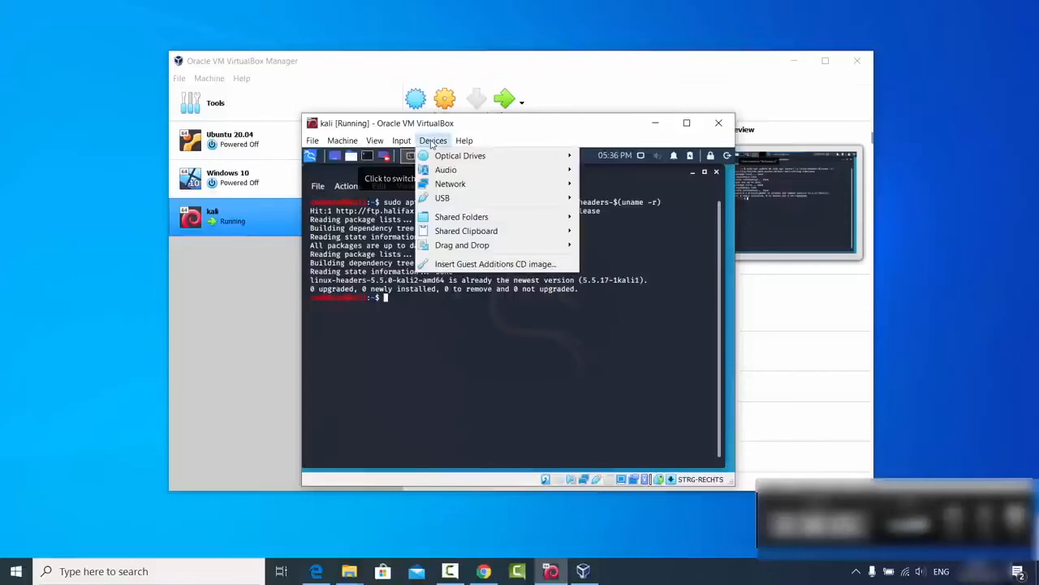
{"action": "left_click", "coordinate": [469, 265]}
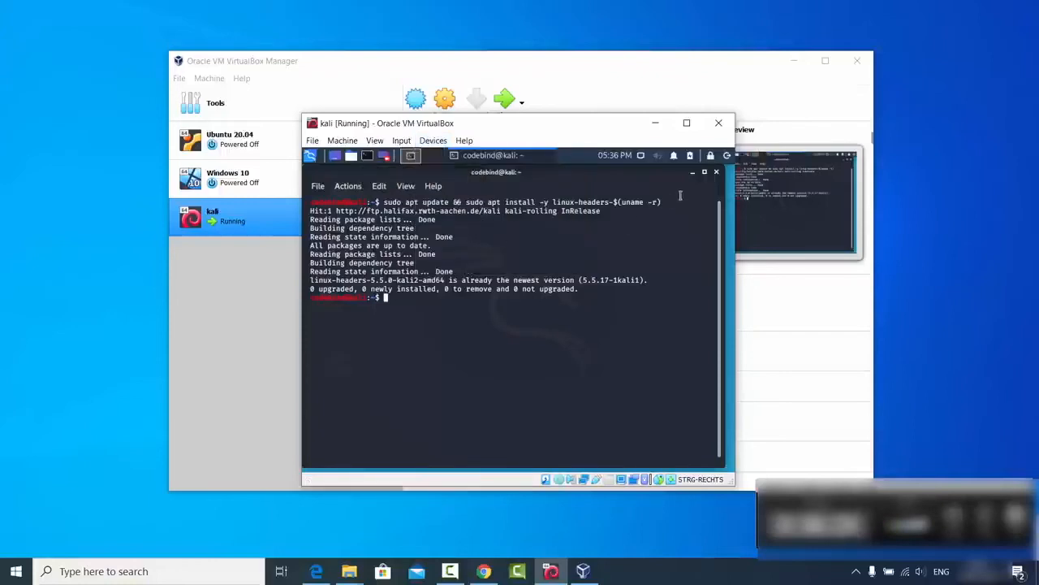
{"action": "left_click", "coordinate": [692, 173]}
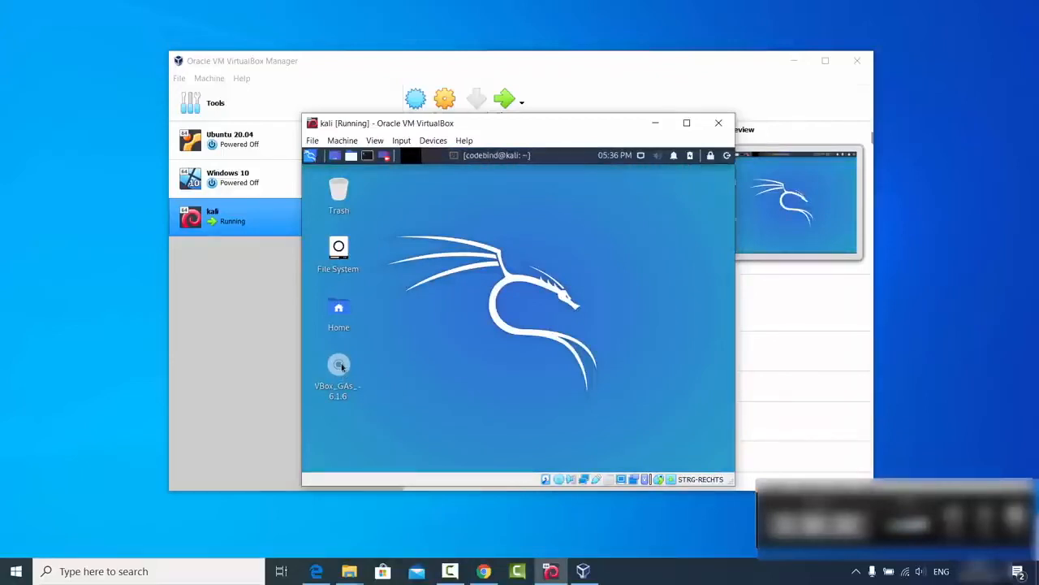
{"action": "double_click", "coordinate": [341, 367]}
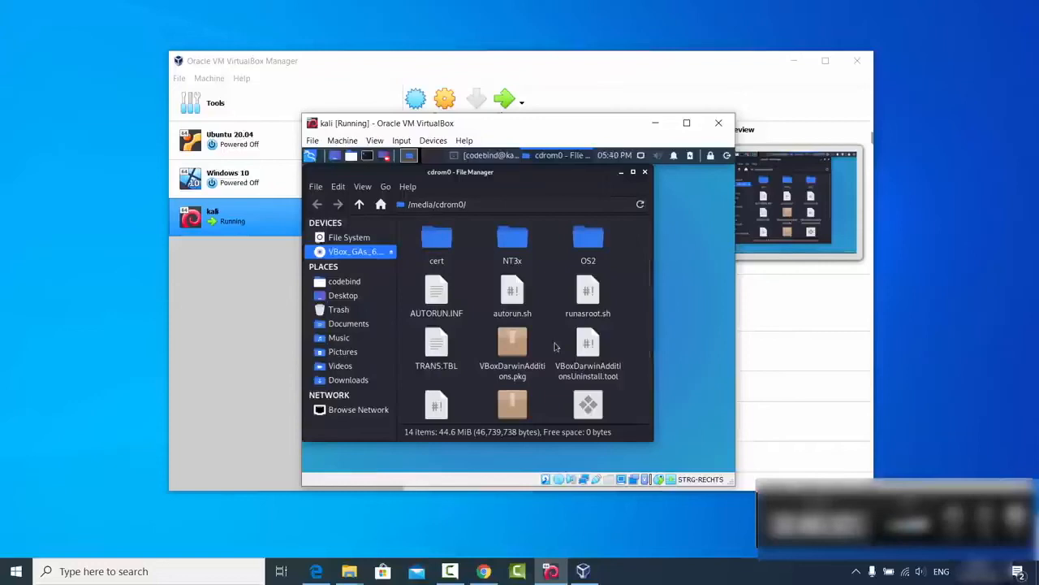
Step: Copy all files and folders from the Guest Additions disc into the Downloads folder
{"action": "key", "text": "ctrl+a"}
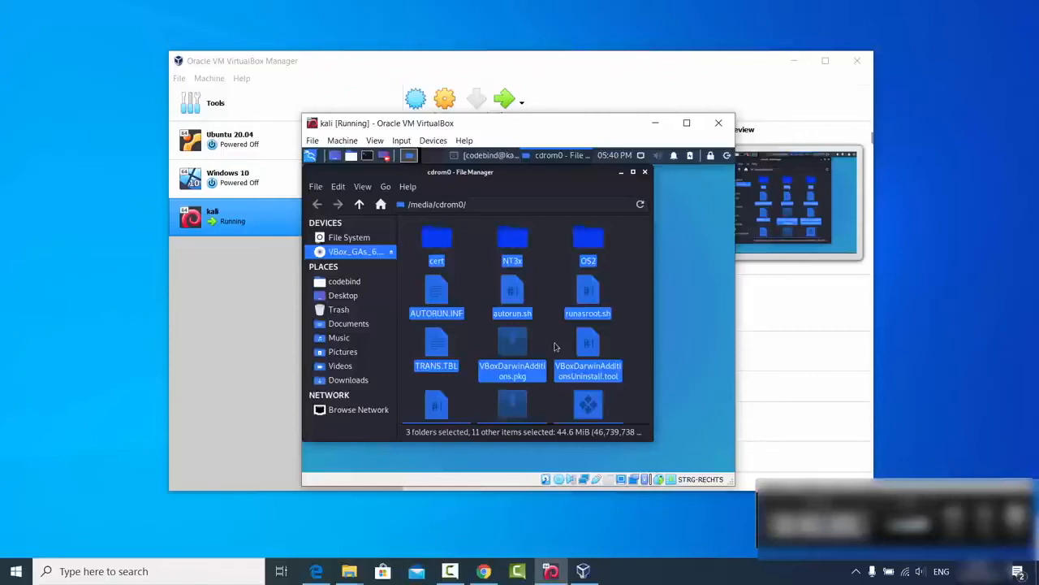
{"action": "left_click", "coordinate": [362, 382]}
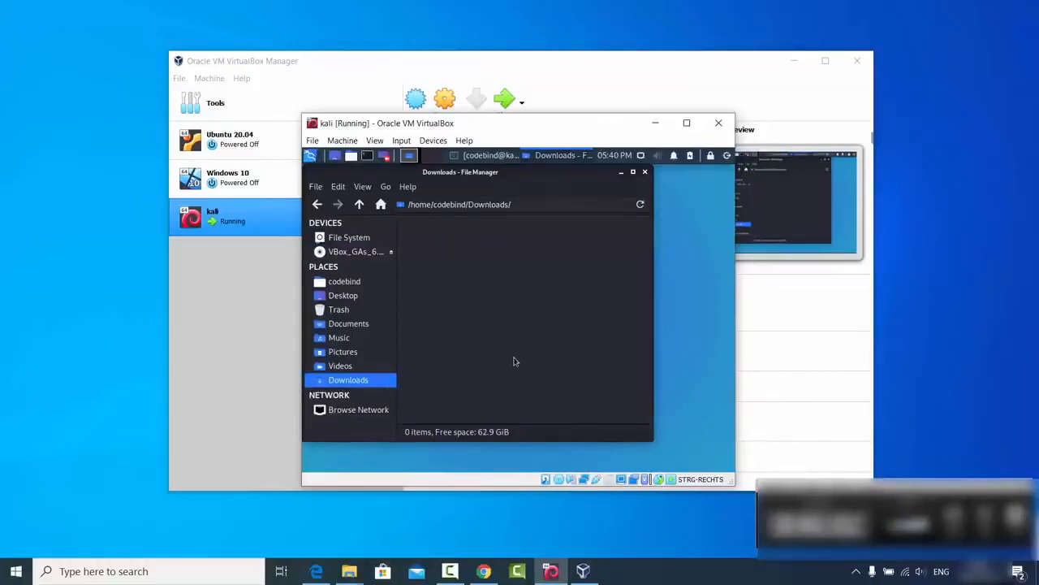
{"action": "key", "text": "ctrl+v"}
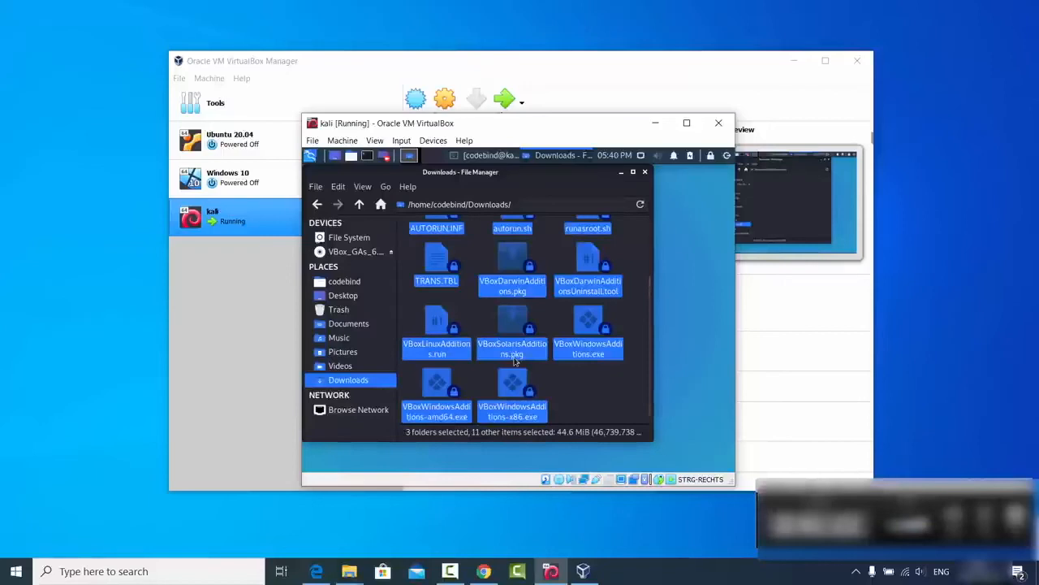
{"action": "left_click", "coordinate": [568, 387]}
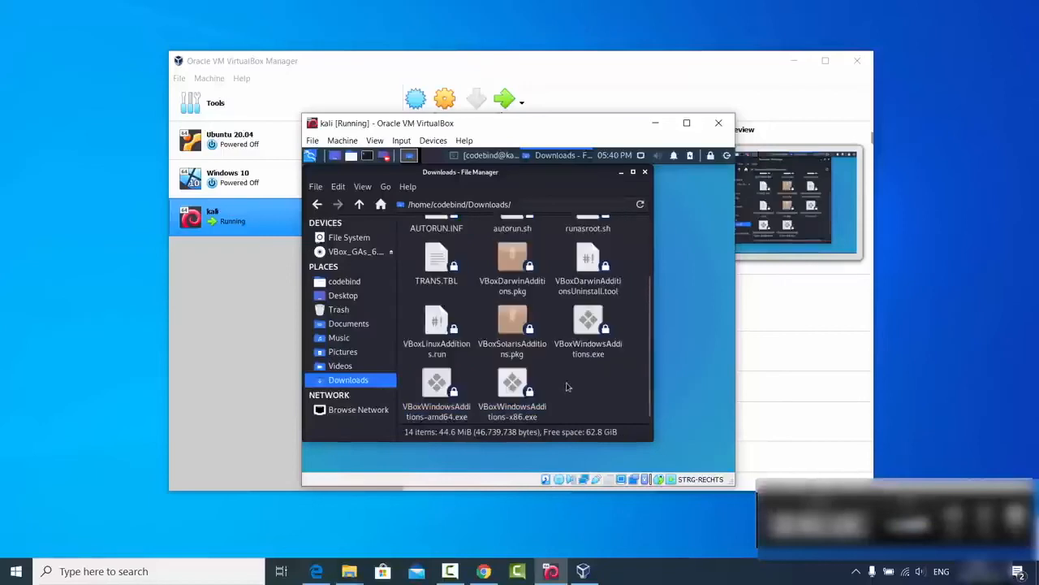
{"action": "scroll", "coordinate": [569, 386], "scroll_direction": "up", "scroll_amount": 1}
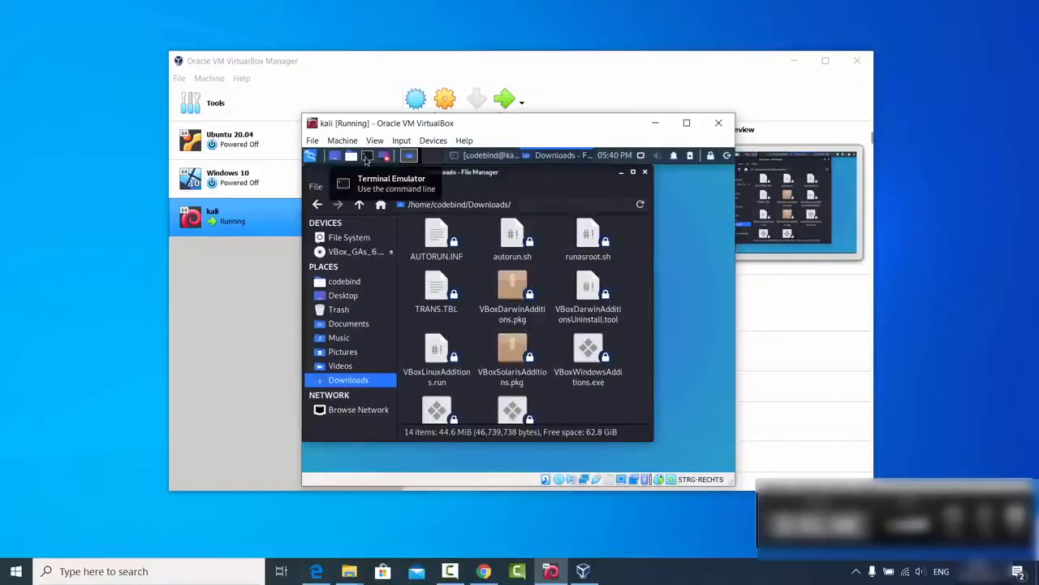
Step: Open a new Terminal Emulator window, change to the Downloads directory and list its contents with "ls"
{"action": "left_click", "coordinate": [367, 157]}
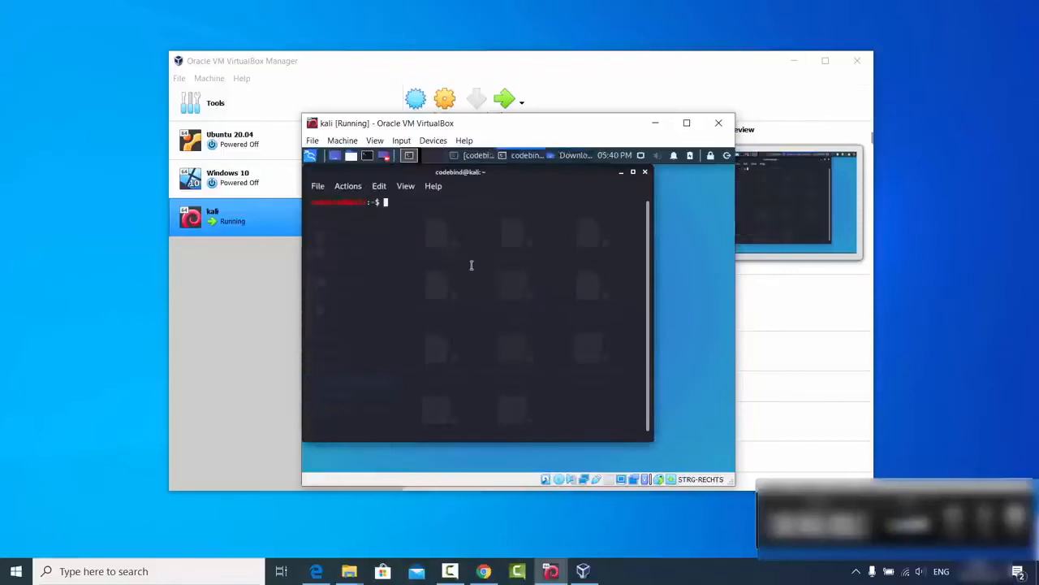
{"action": "type", "text": "cd Dow"}
{"action": "key", "text": "Tab"}
{"action": "key", "text": "Return"}
{"action": "type", "text": "ls"}
{"action": "key", "text": "Return"}
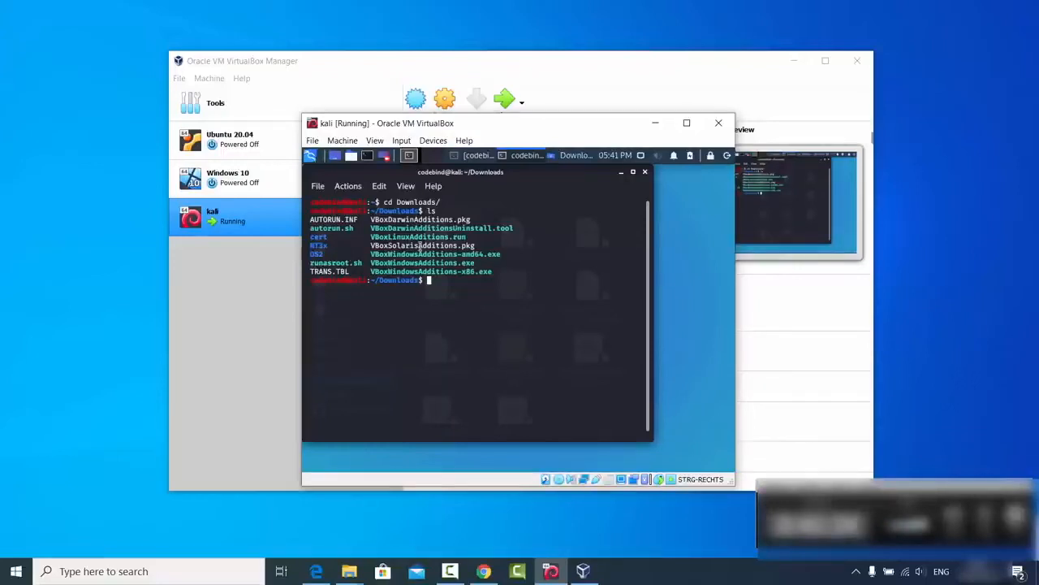
Step: Make the Linux installer executable by running "chmod 755 VBoxLinuxAdditions.run" in the terminal
{"action": "type", "text": "chmod 755"}
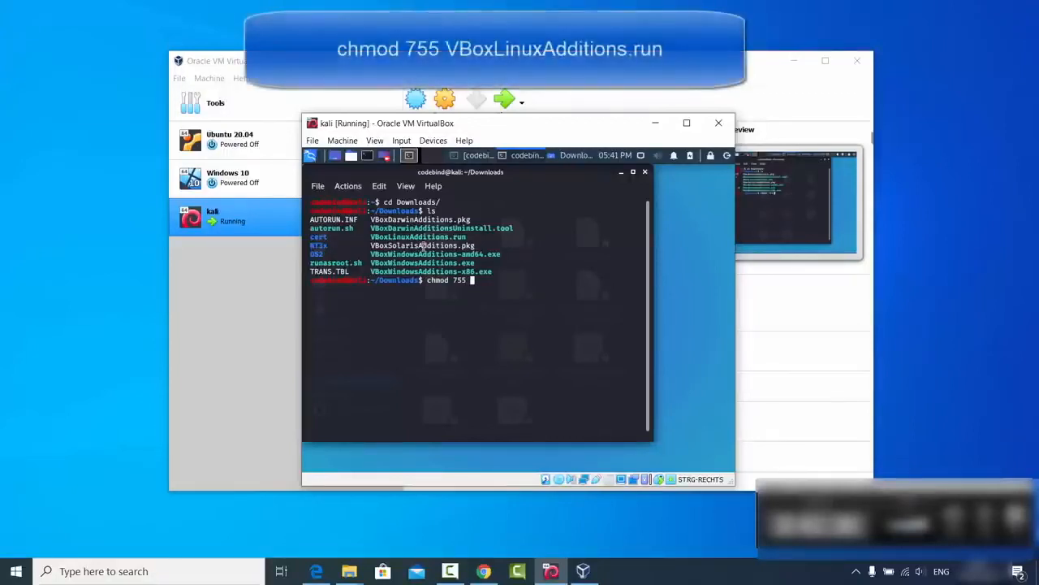
{"action": "double_click", "coordinate": [431, 237]}
{"action": "middle_click", "coordinate": [431, 237]}
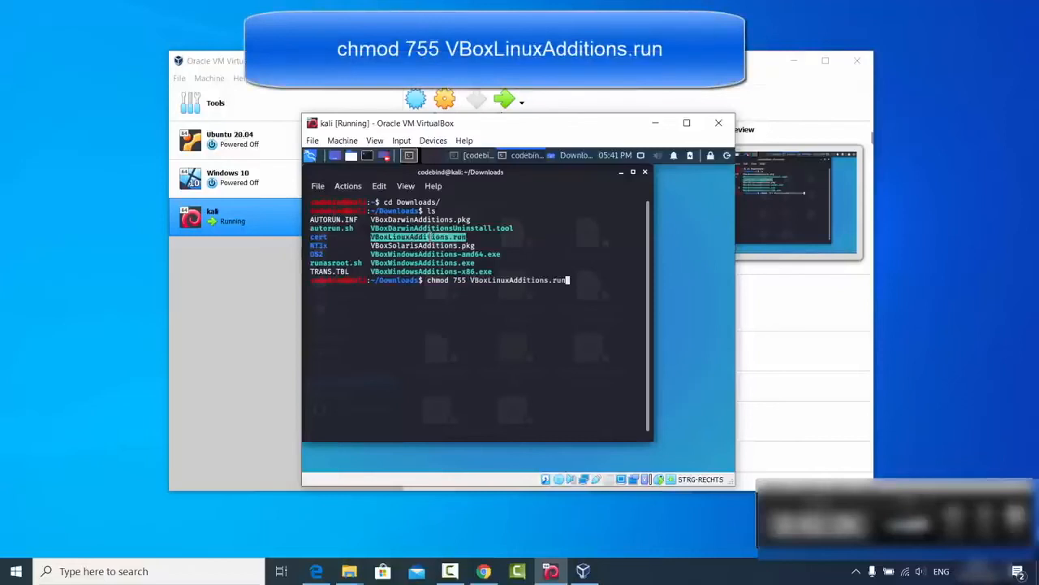
{"action": "key", "text": "Return"}
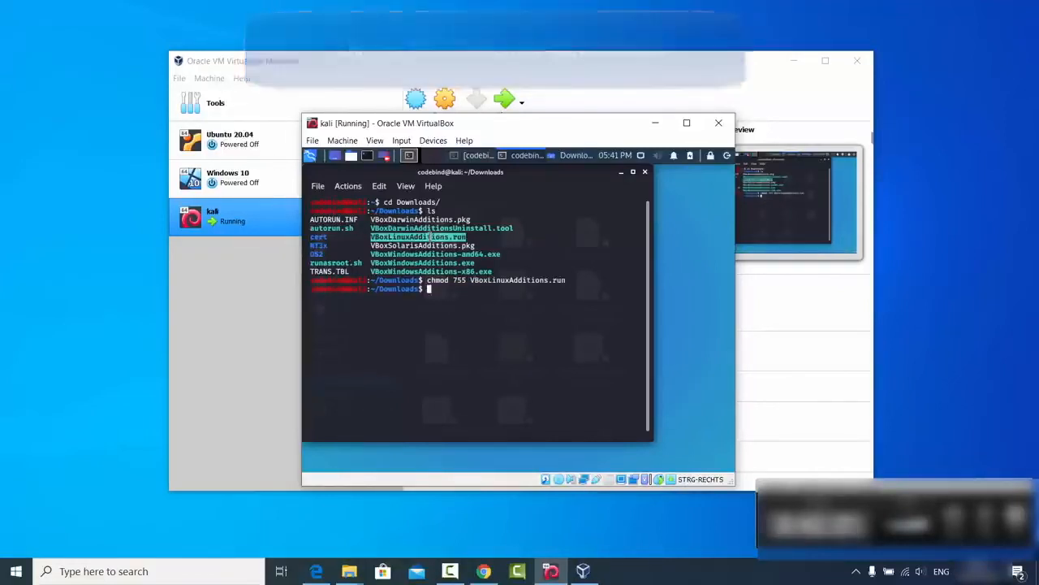
{"action": "left_click", "coordinate": [505, 306]}
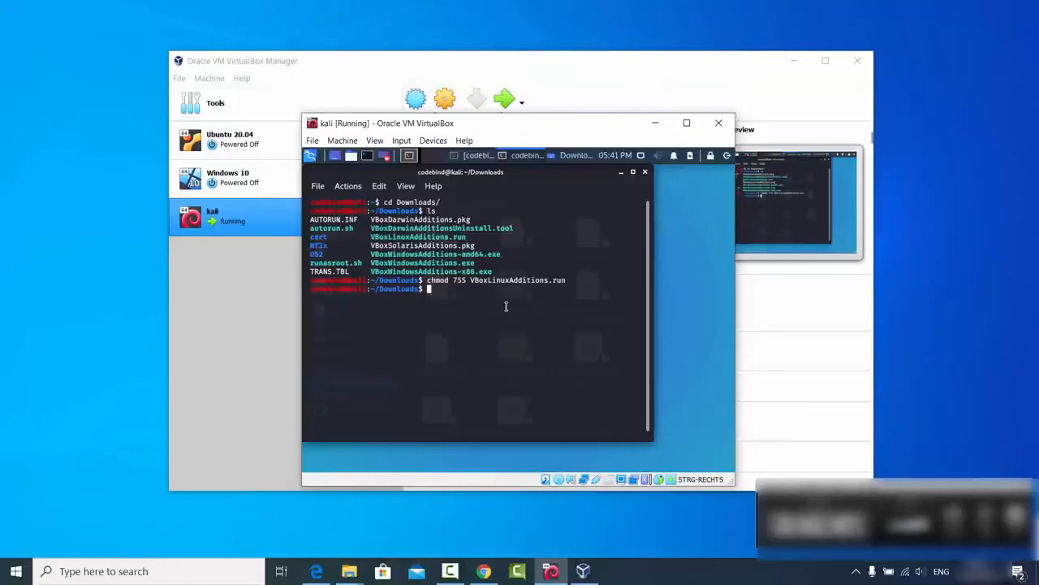
Step: Try to run "./VBoxLinuxAdditions.run" without administrator privileges
{"action": "type", "text": "./VBoxL"}
{"action": "key", "text": "Tab"}
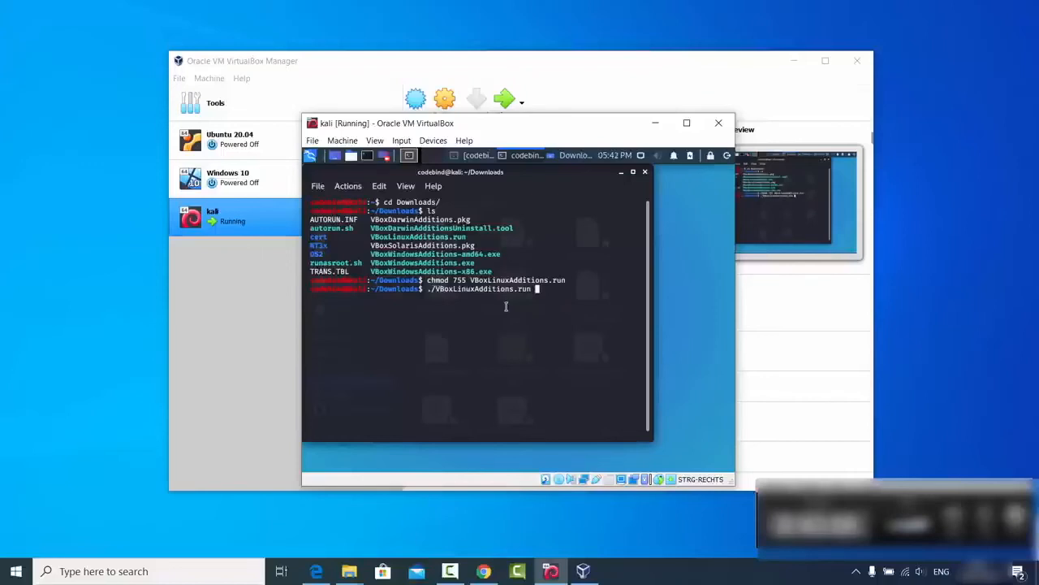
{"action": "key", "text": "Return"}
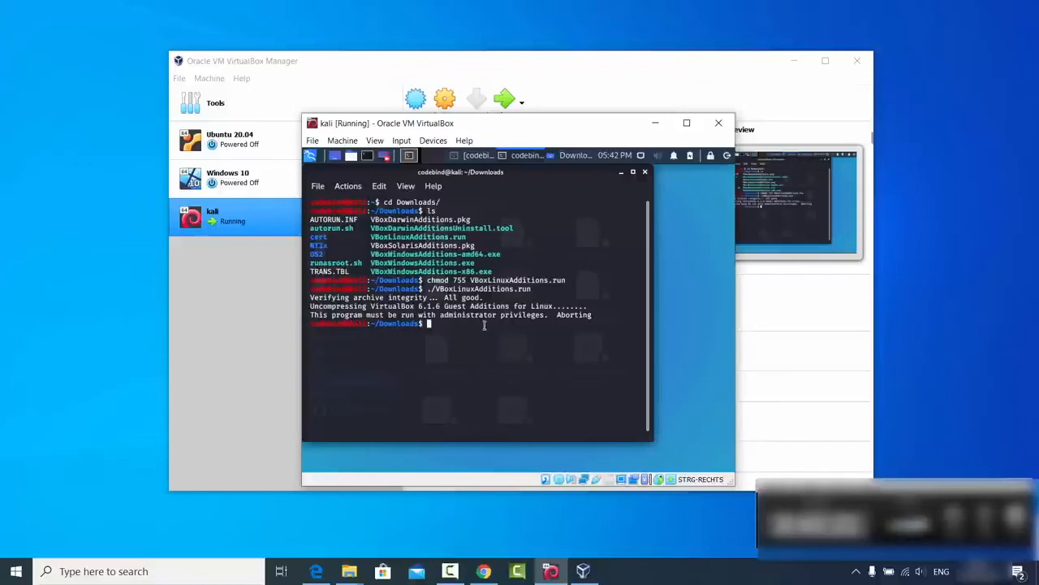
Step: Run "sudo ./VBoxLinuxAdditions.run", entering the account password for sudo, and answer "yes" to continue the installation
{"action": "key", "text": "Up"}
{"action": "key", "text": "Left"}
{"action": "key", "text": "Left"}
{"action": "key", "text": "Left"}
{"action": "key", "text": "Left"}
{"action": "key", "text": "Left"}
{"action": "key", "text": "Left"}
{"action": "key", "text": "Left"}
{"action": "key", "text": "Left"}
{"action": "key", "text": "Left"}
{"action": "key", "text": "Left"}
{"action": "key", "text": "Left"}
{"action": "key", "text": "Left"}
{"action": "key", "text": "Left"}
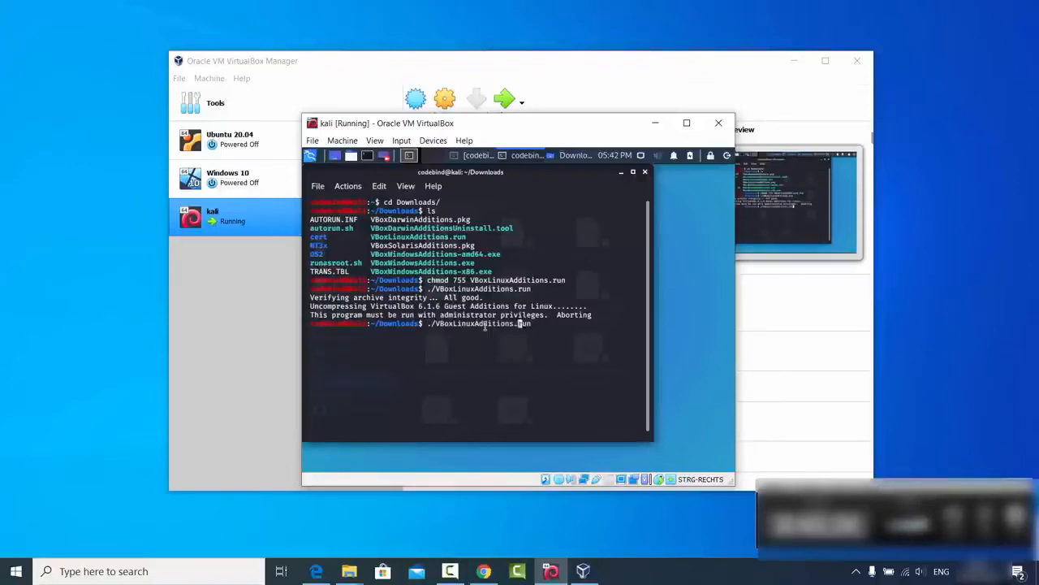
{"action": "key", "text": "Left"}
{"action": "key", "text": "Left"}
{"action": "key", "text": "Left"}
{"action": "key", "text": "Left"}
{"action": "key", "text": "Left"}
{"action": "key", "text": "Left"}
{"action": "key", "text": "Left"}
{"action": "key", "text": "Left"}
{"action": "key", "text": "Left"}
{"action": "key", "text": "Left"}
{"action": "key", "text": "Left"}
{"action": "type", "text": "sudo"}
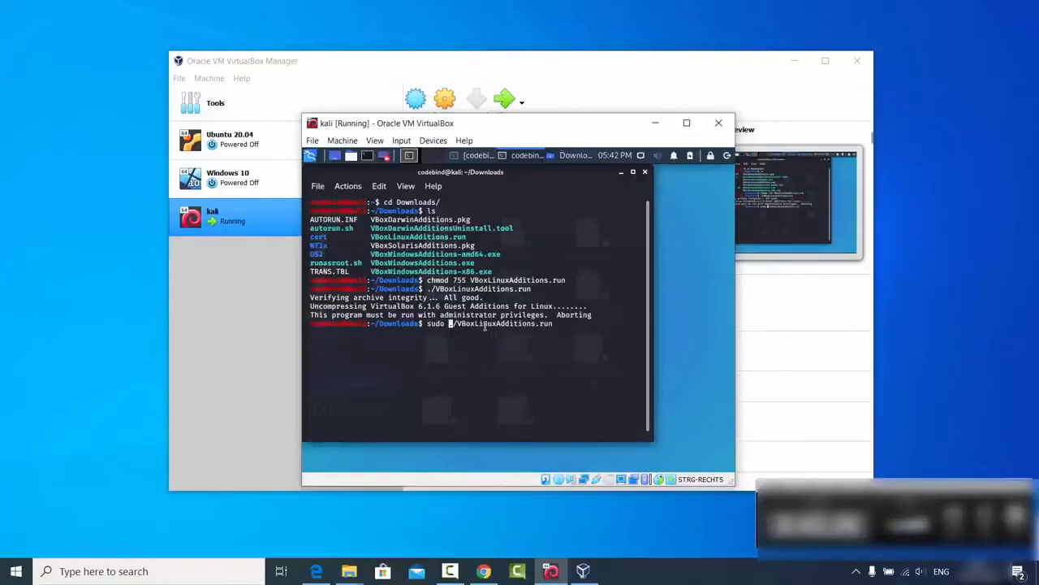
{"action": "key", "text": "Return"}
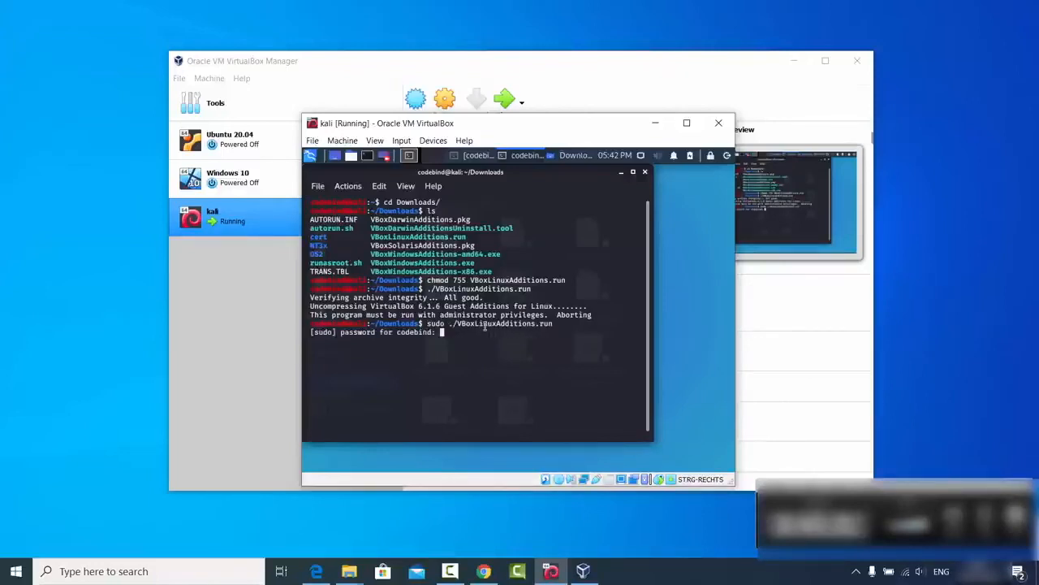
{"action": "key", "text": "Return"}
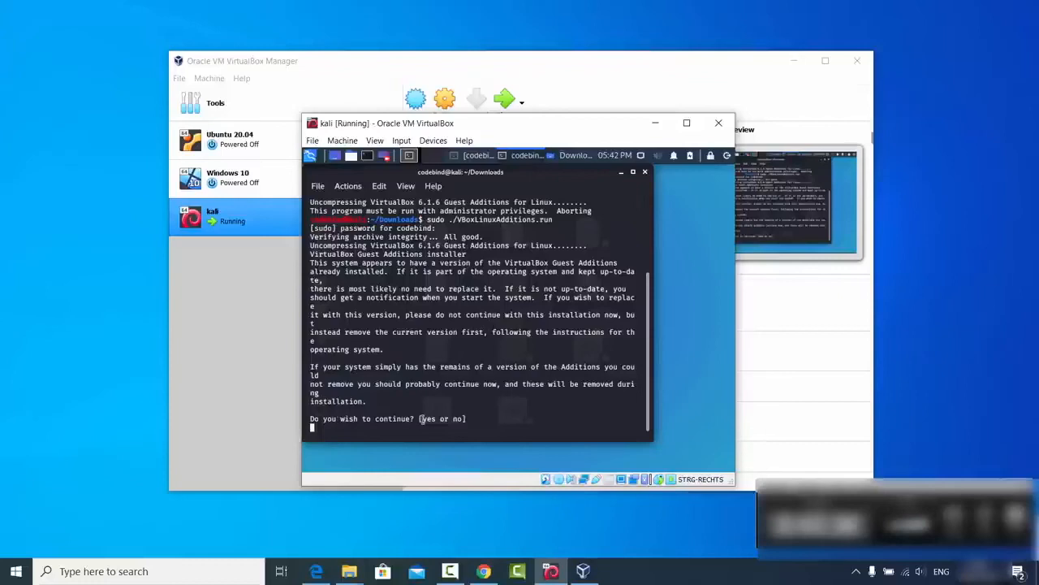
{"action": "type", "text": "yes"}
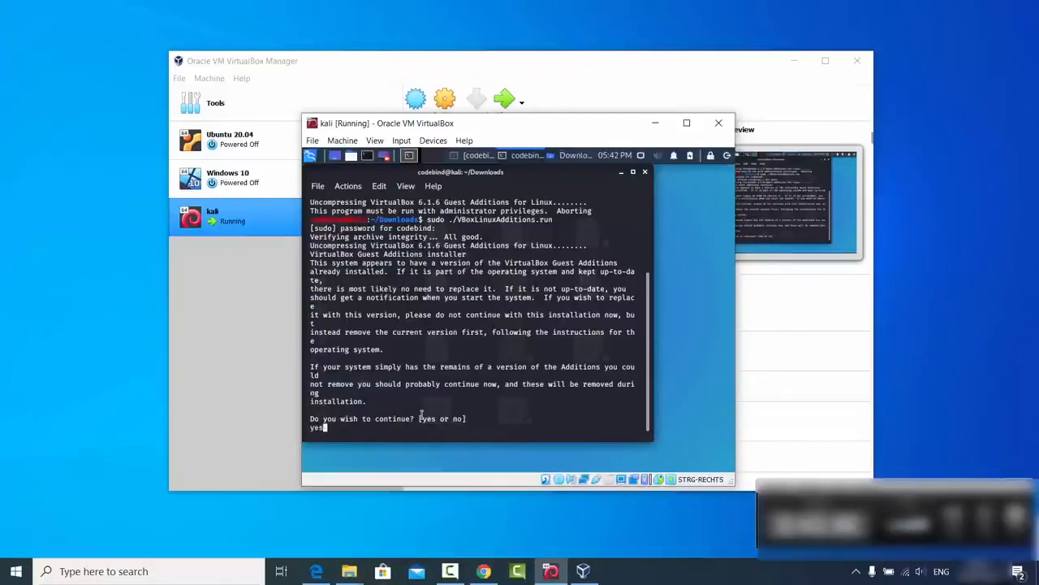
{"action": "key", "text": "Return"}
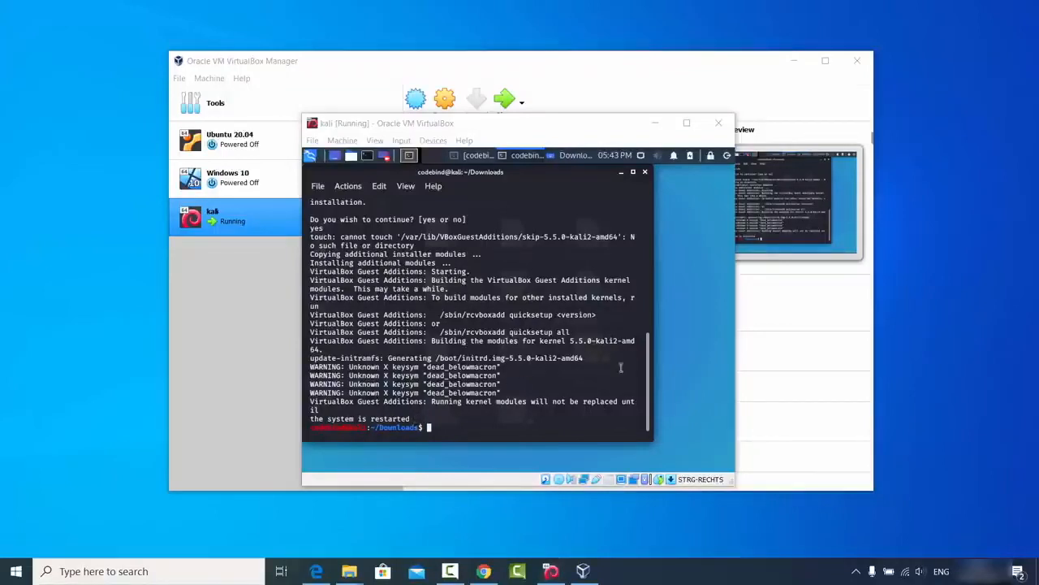
Step: Close the terminal and file manager windows and shut down Kali from its log-out dialog
{"action": "left_click", "coordinate": [645, 172]}
{"action": "left_click", "coordinate": [644, 173]}
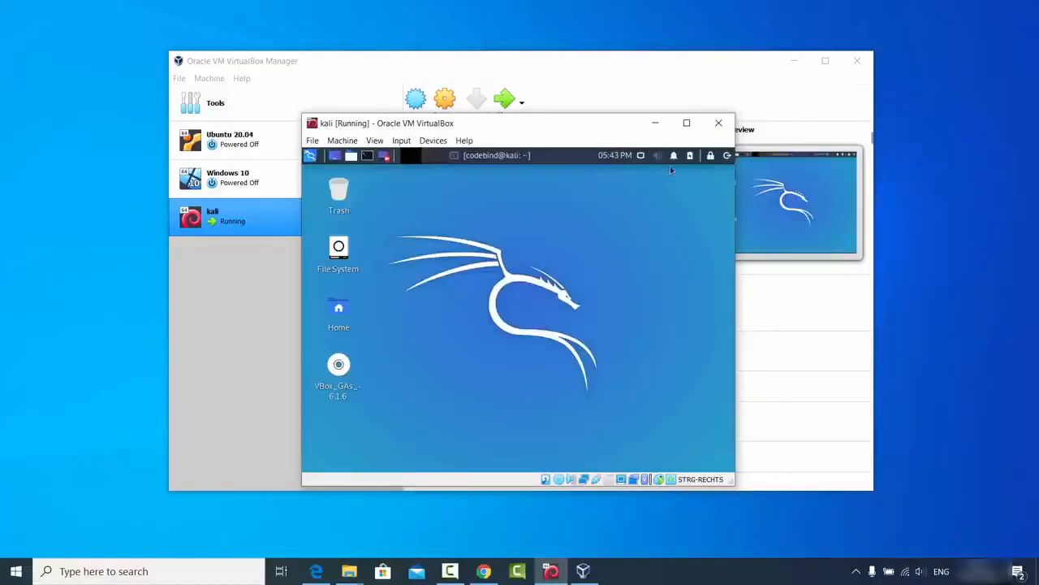
{"action": "left_click", "coordinate": [727, 155]}
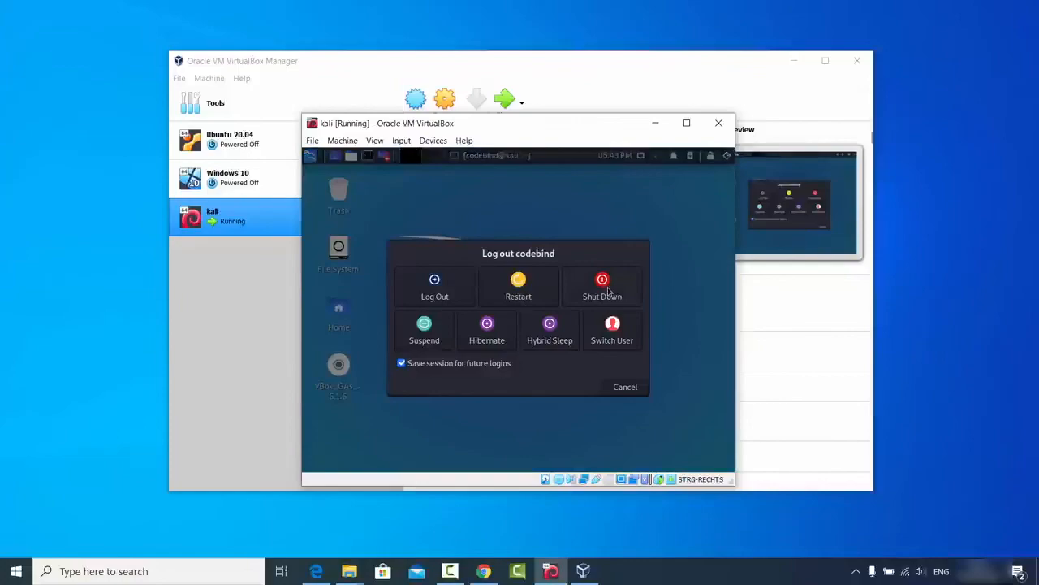
{"action": "left_click", "coordinate": [607, 291]}
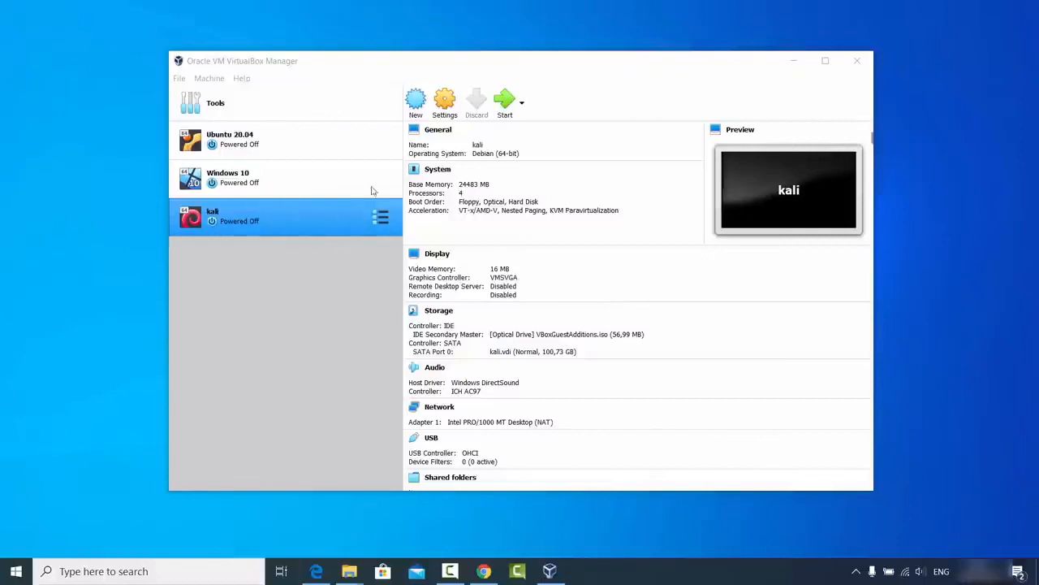
Step: Start the kali machine again and log in with the account username and password
{"action": "left_click", "coordinate": [504, 103]}
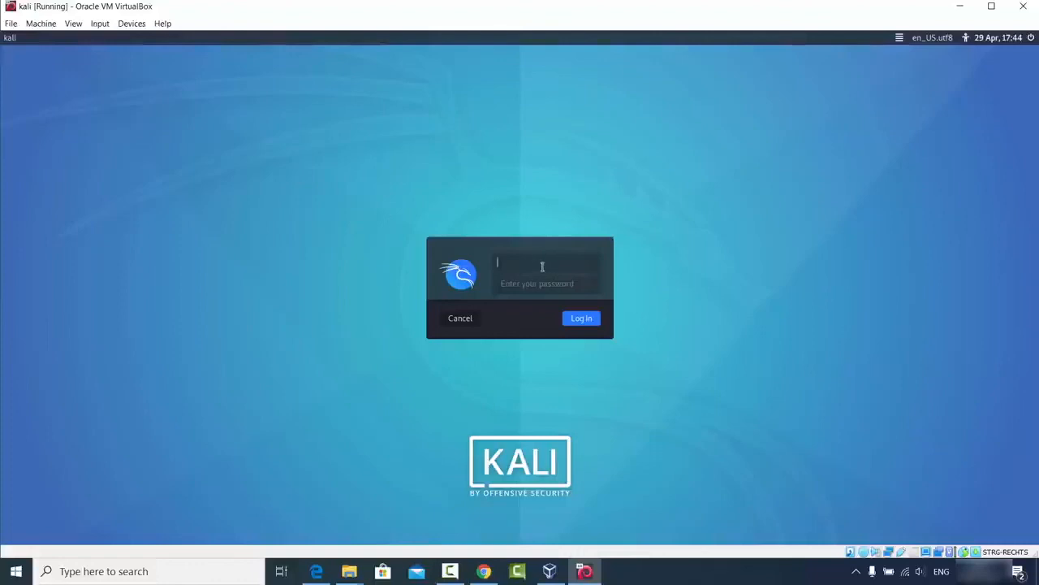
{"action": "type", "text": "coo"}
{"action": "key", "text": "Tab"}
{"action": "key", "text": "Return"}
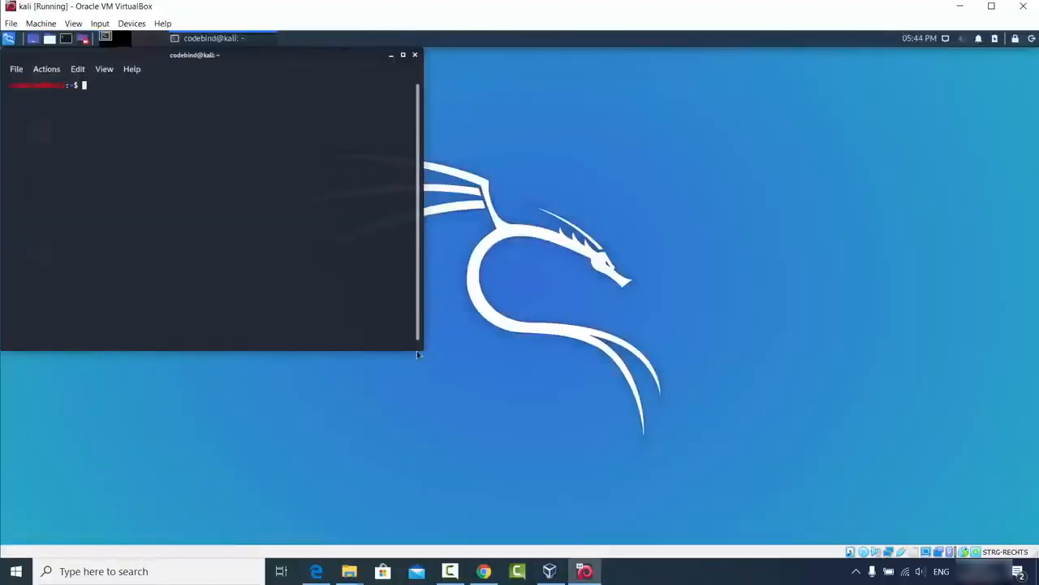
Step: Enlarge the Kali terminal window and paste into it the introductory text copied from the kali.org downloads page in Chrome on Windows
{"action": "left_click_drag", "start_coordinate": [417, 355], "coordinate": [810, 461]}
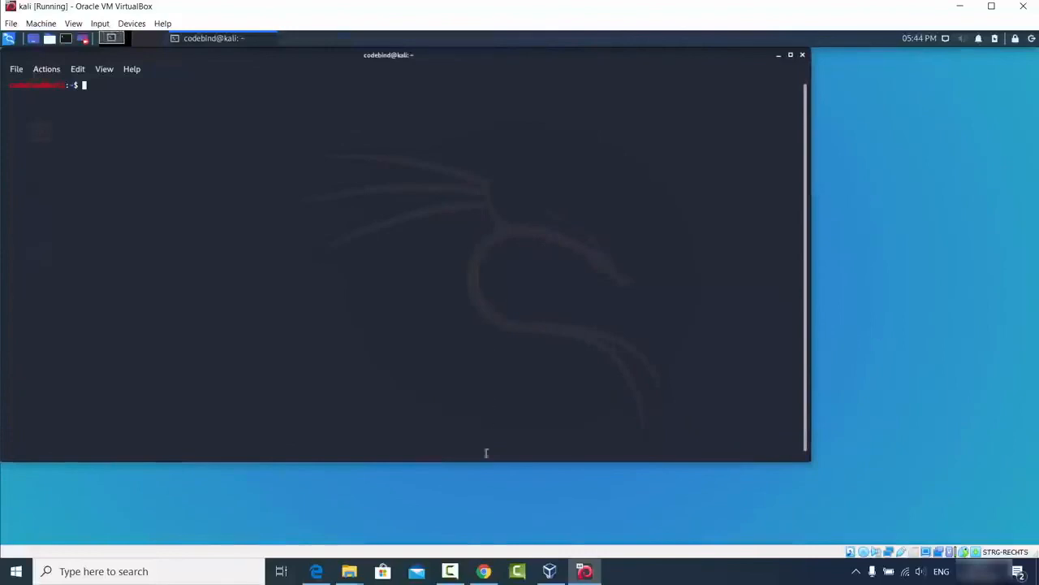
{"action": "left_click", "coordinate": [664, 571]}
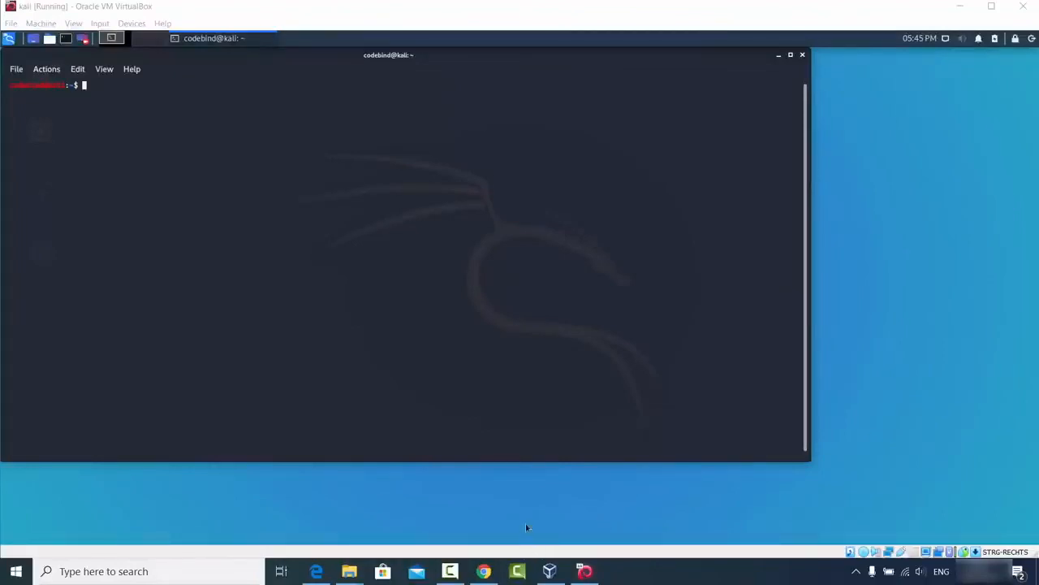
{"action": "left_click", "coordinate": [483, 571]}
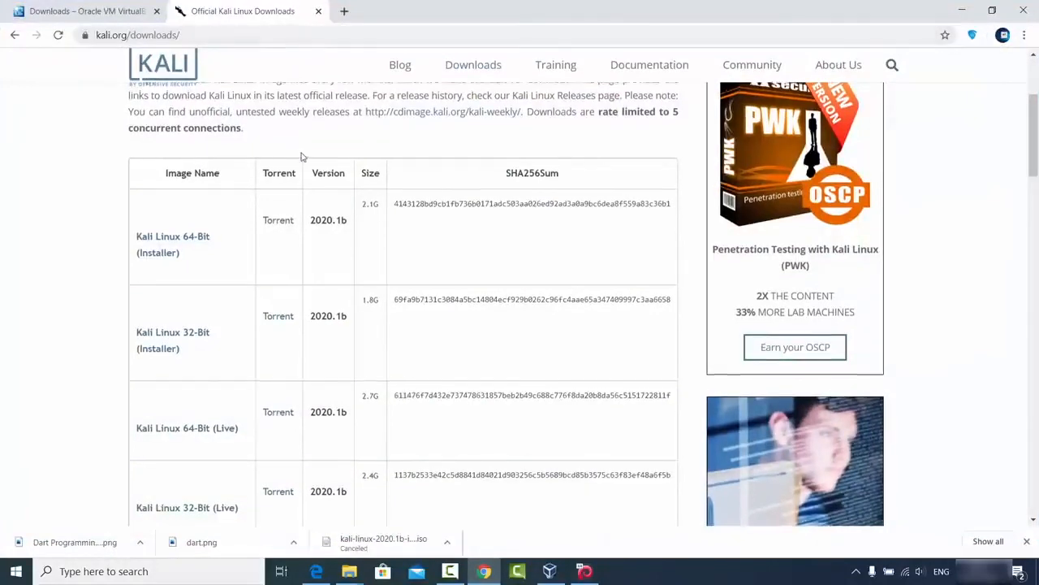
{"action": "scroll", "coordinate": [302, 158], "scroll_direction": "up", "scroll_amount": 1}
{"action": "left_click_drag", "start_coordinate": [130, 144], "coordinate": [522, 178]}
{"action": "key", "text": "ctrl+c"}
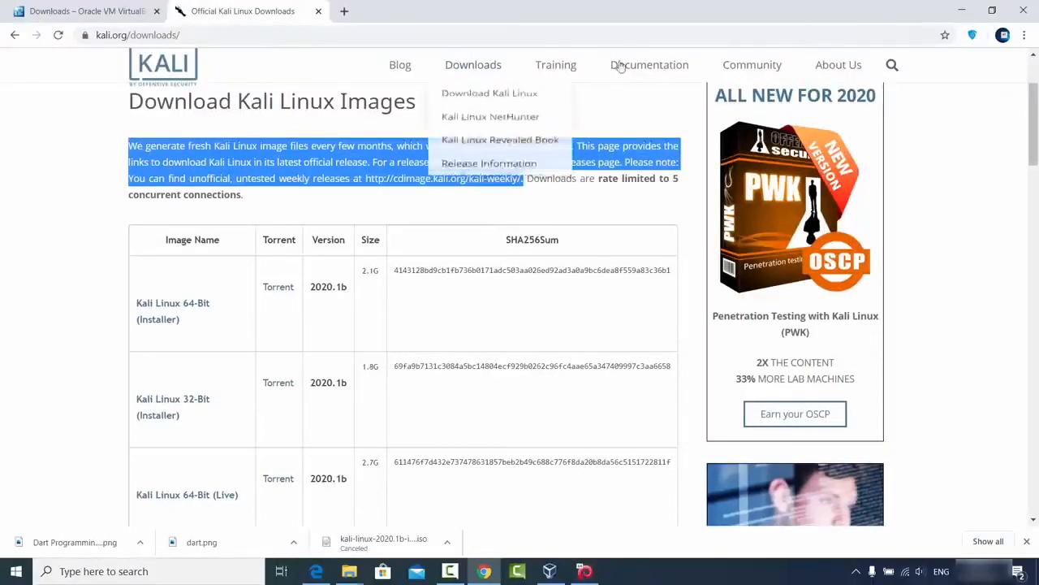
{"action": "left_click", "coordinate": [961, 11]}
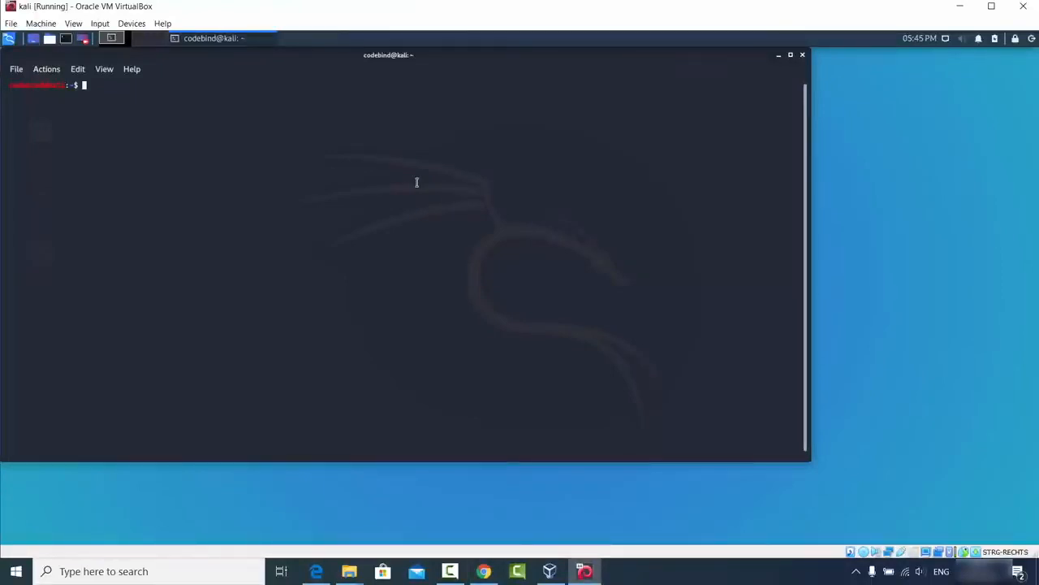
{"action": "key", "text": "ctrl+shift+v"}
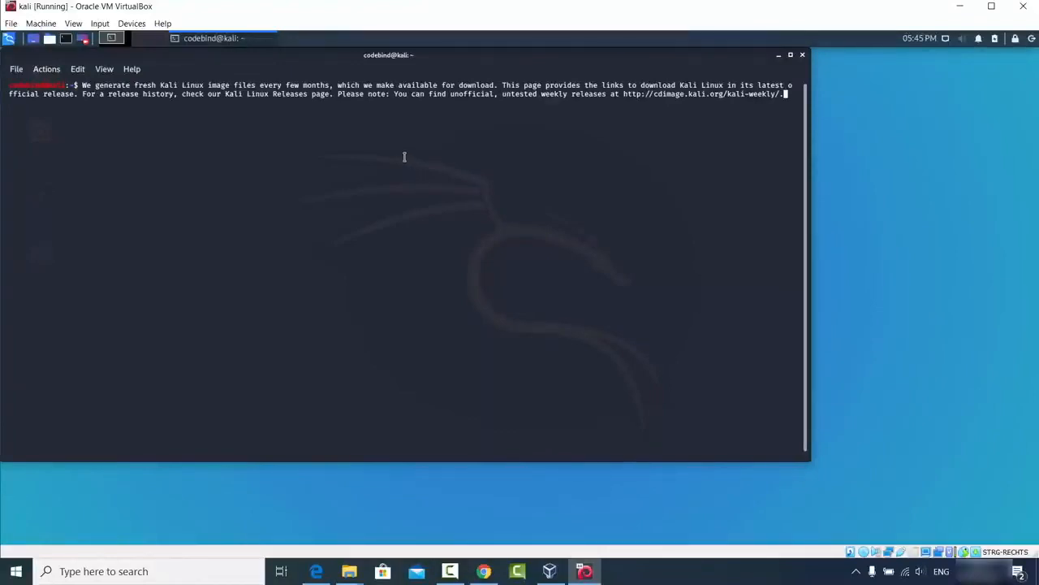
Step: Copy the prompt line with the pasted text from the Kali terminal and paste it into the address bar of a new Chrome tab
{"action": "left_click_drag", "start_coordinate": [30, 86], "coordinate": [736, 102]}
{"action": "right_click", "coordinate": [739, 98]}
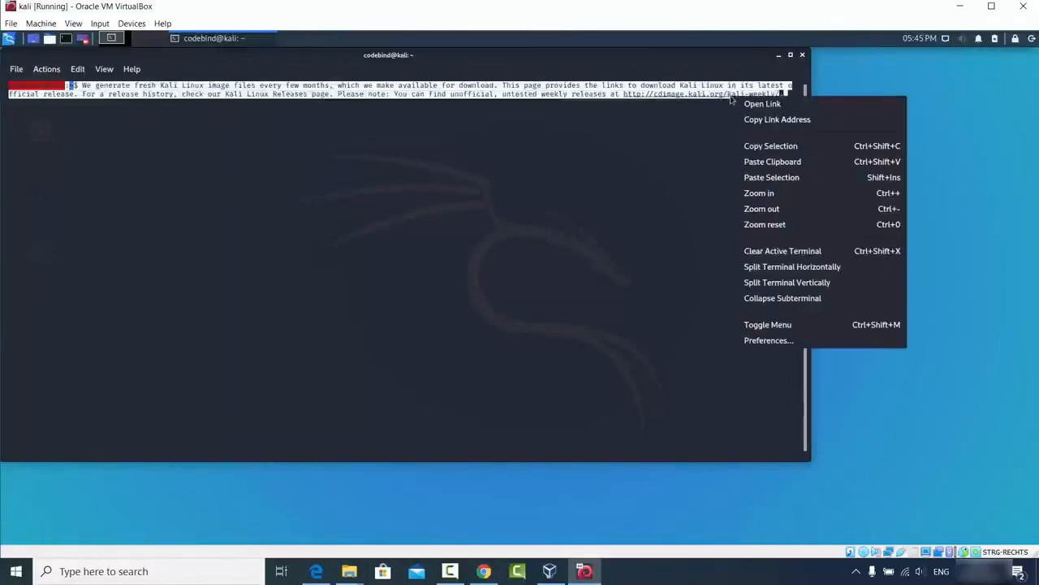
{"action": "left_click", "coordinate": [755, 146]}
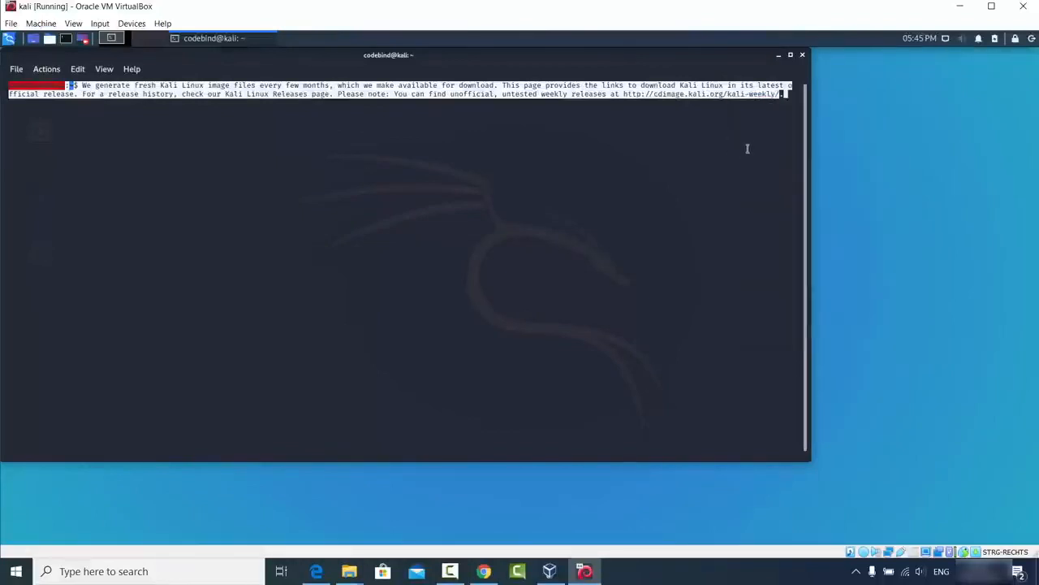
{"action": "left_click", "coordinate": [493, 574]}
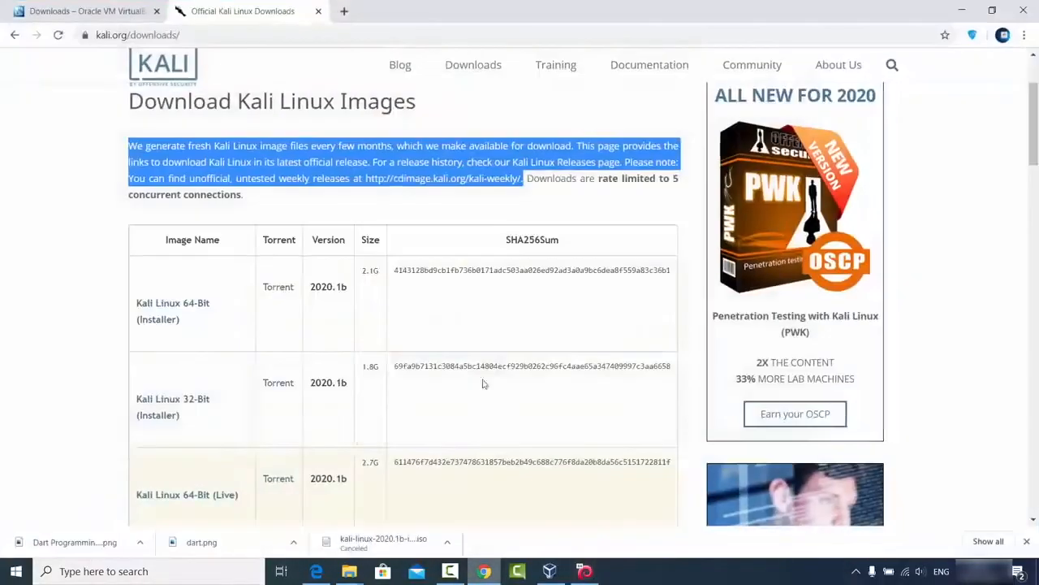
{"action": "left_click", "coordinate": [345, 11]}
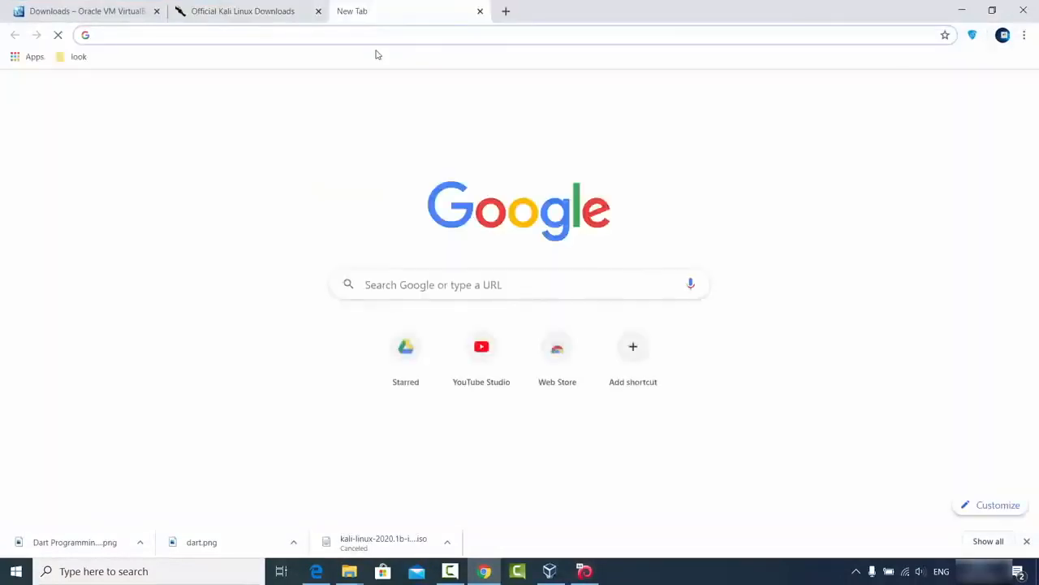
{"action": "key", "text": "ctrl+v"}
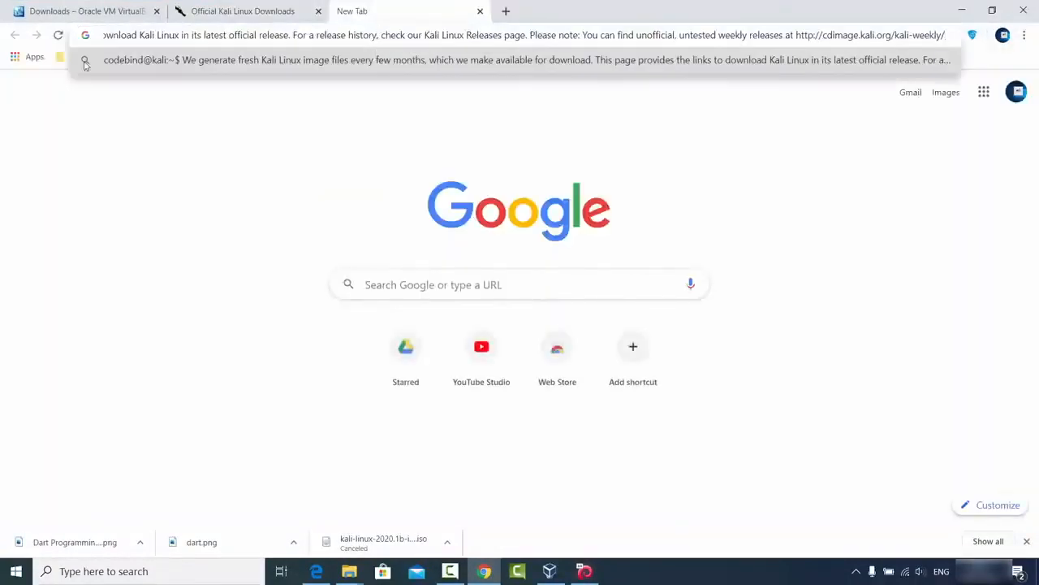
Step: Leave Chrome and transfer sample.png from the Pictures\kali folder on DATADRIVE1 (D:) in File Explorer directly onto the Kali desktop, returning to the virtual machine
{"action": "left_click", "coordinate": [211, 150]}
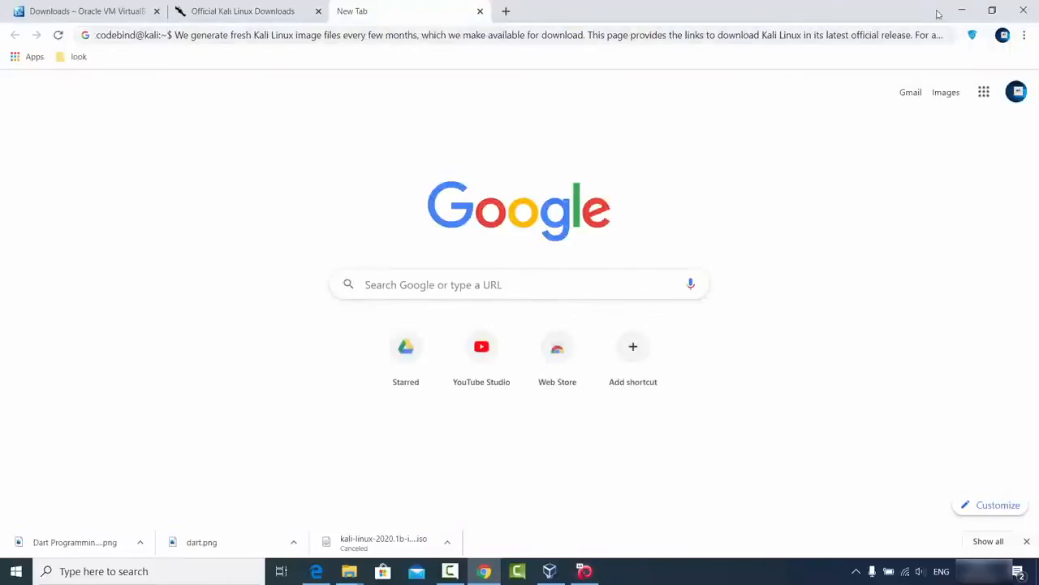
{"action": "left_click", "coordinate": [962, 10]}
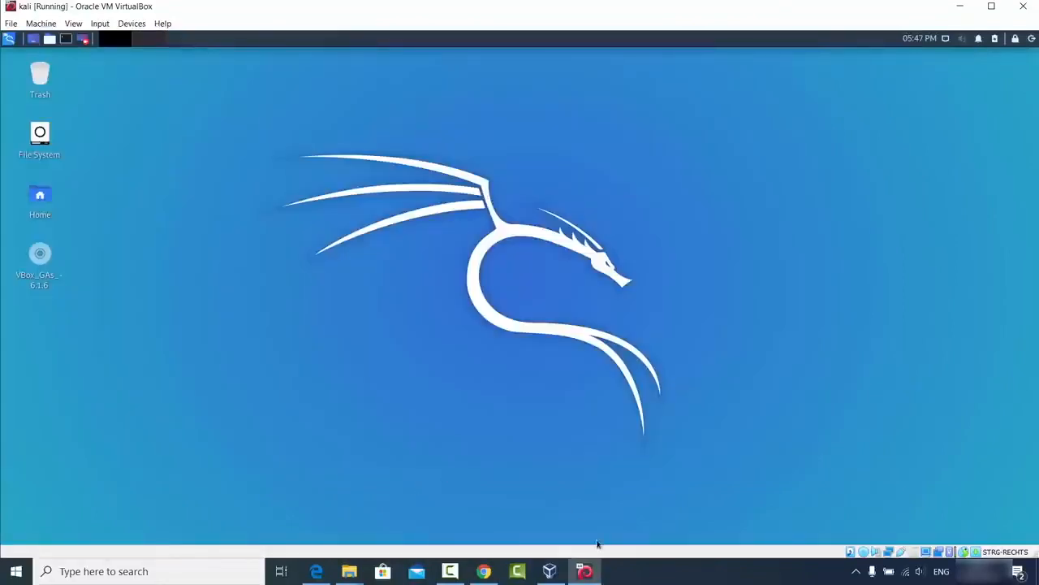
{"action": "left_click", "coordinate": [349, 570]}
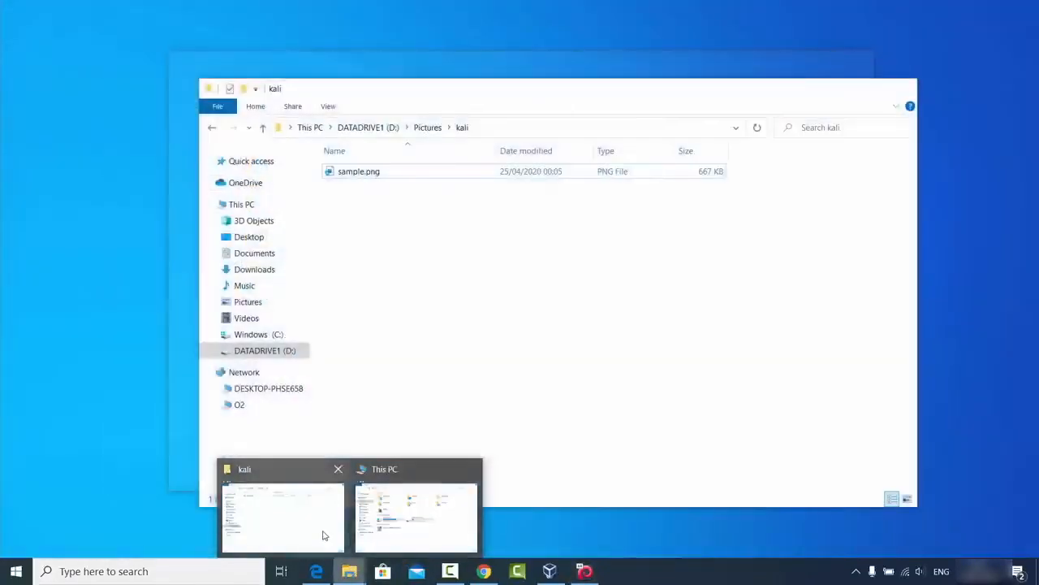
{"action": "left_click", "coordinate": [325, 529]}
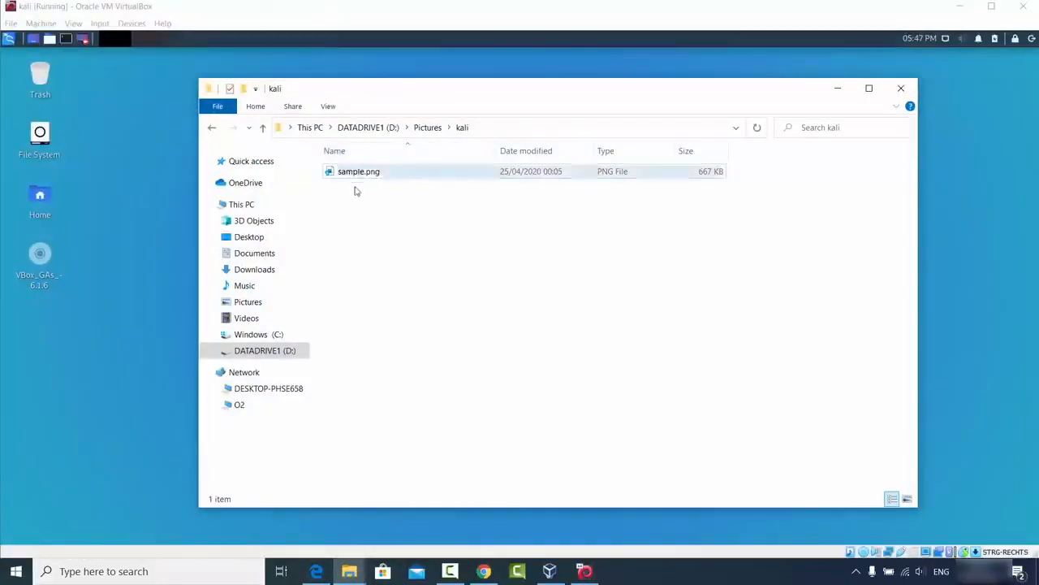
{"action": "left_click_drag", "start_coordinate": [423, 102], "coordinate": [611, 122]}
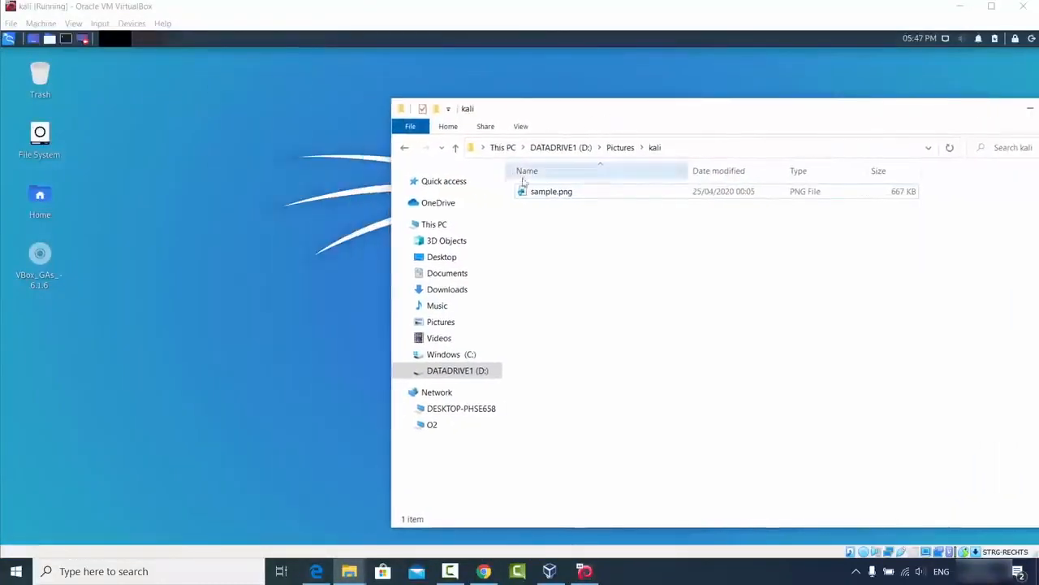
{"action": "left_click_drag", "start_coordinate": [535, 193], "coordinate": [184, 205]}
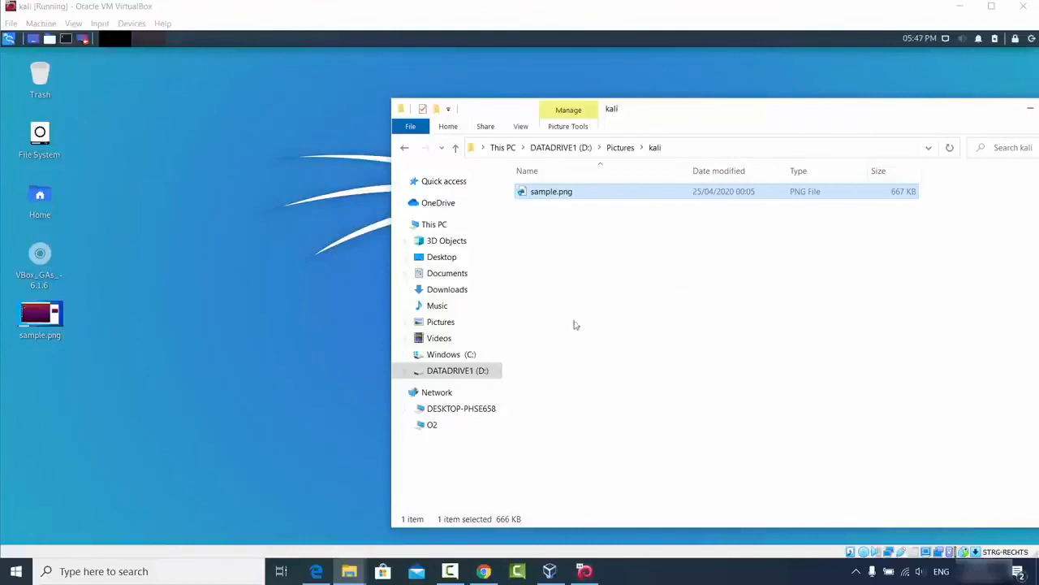
{"action": "left_click", "coordinate": [290, 295]}
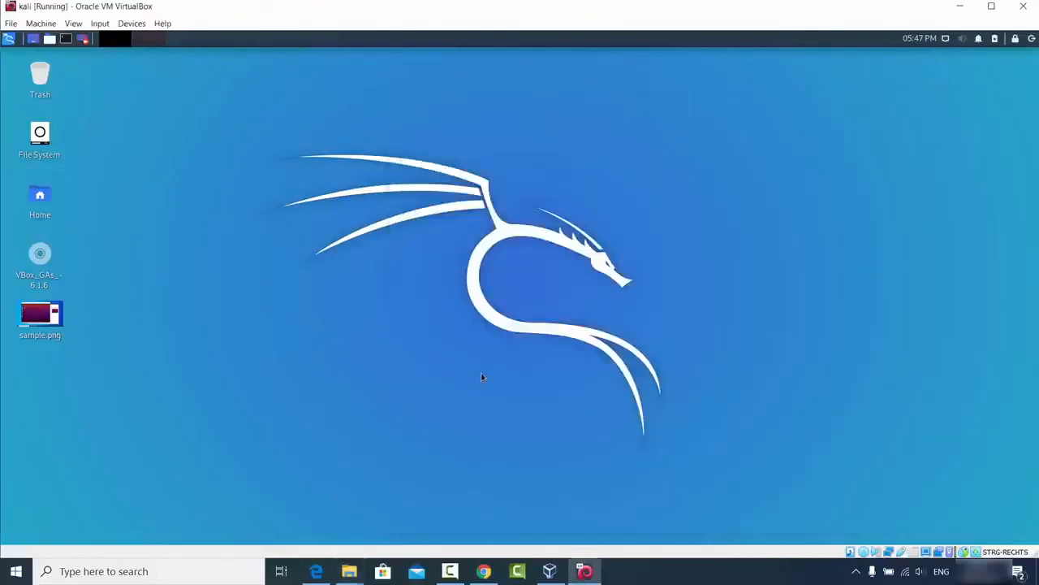
{"action": "left_click", "coordinate": [670, 577]}
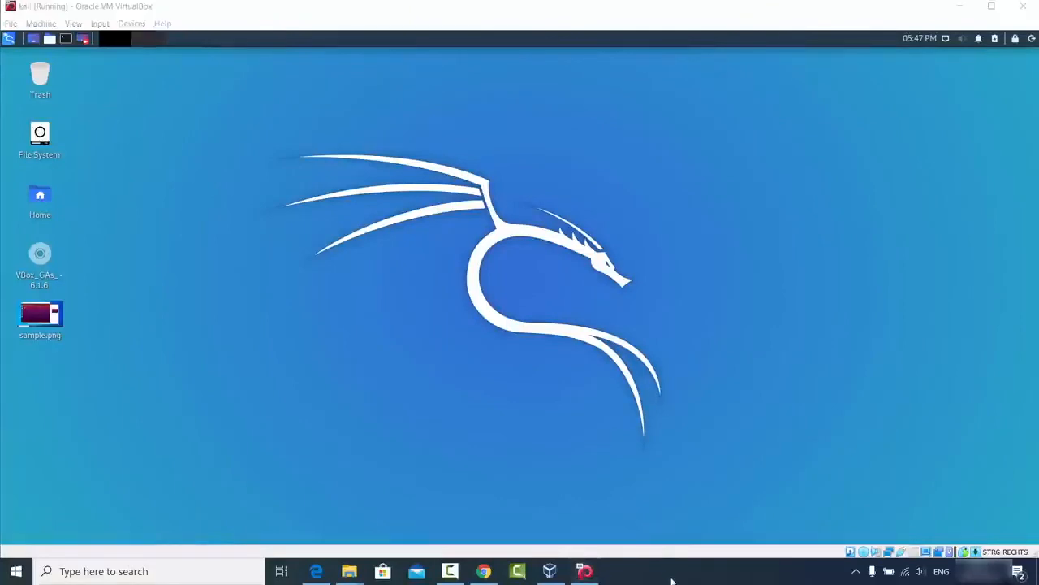